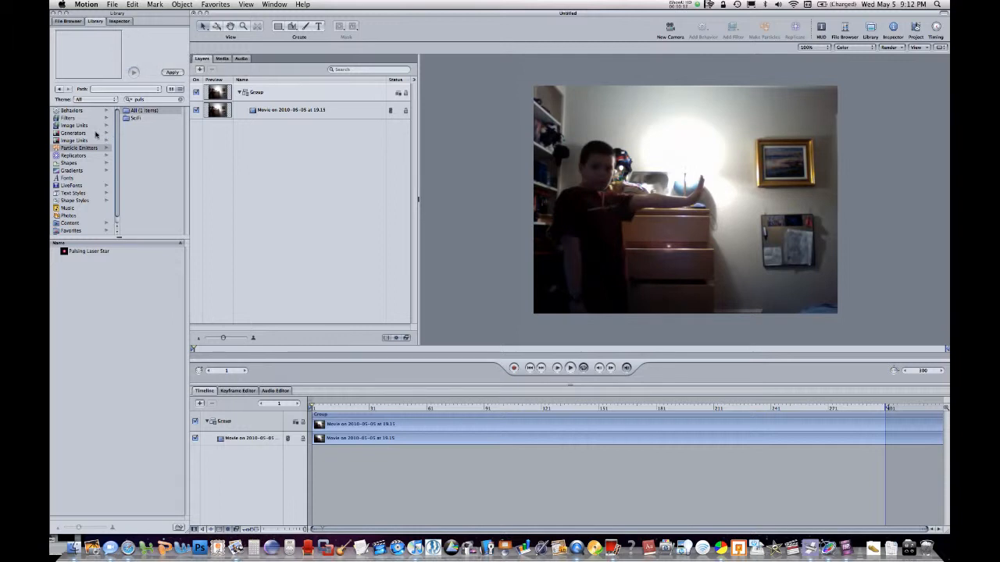
pyautogui.click(71, 134)
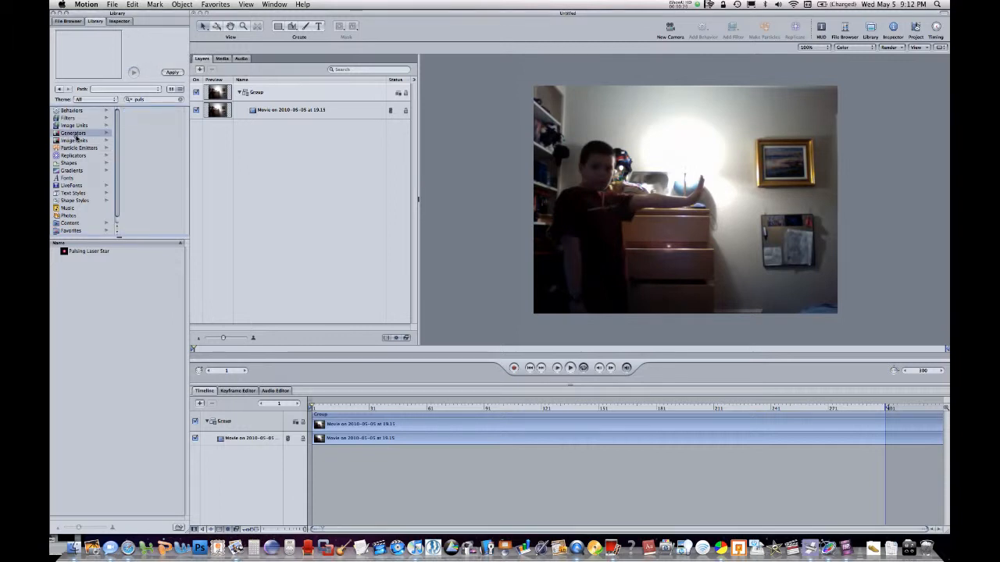
pyautogui.click(67, 147)
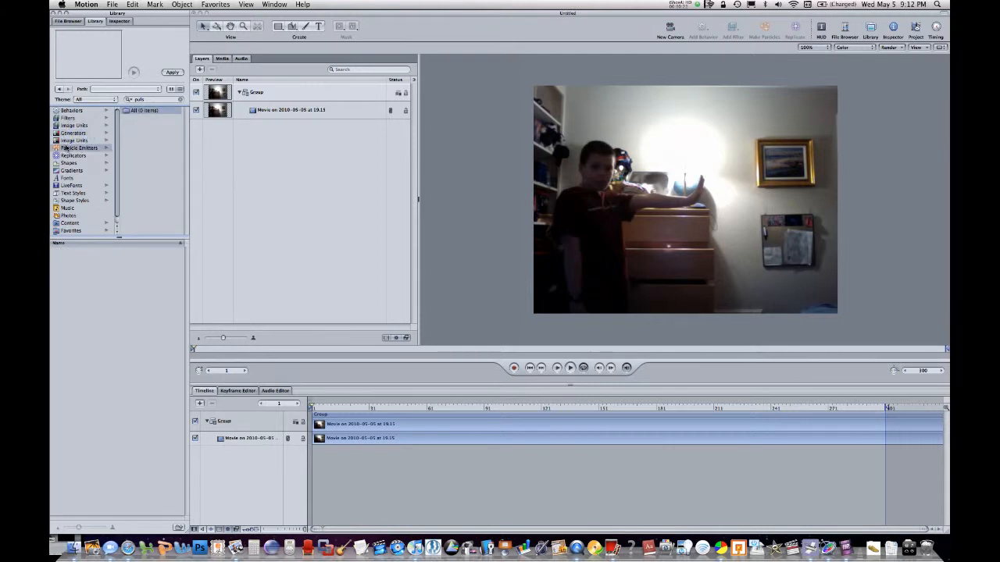
pyautogui.click(75, 21)
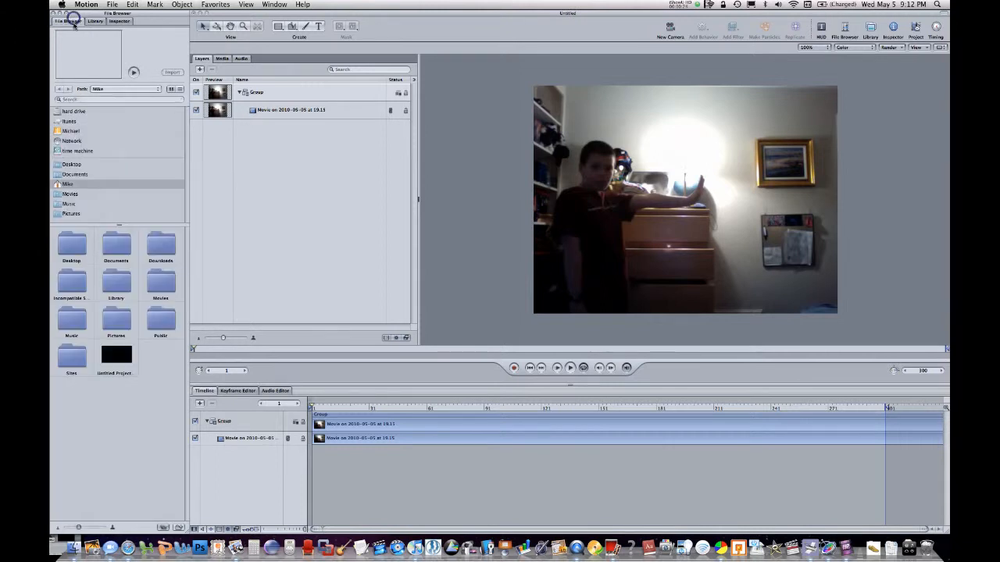
pyautogui.click(91, 22)
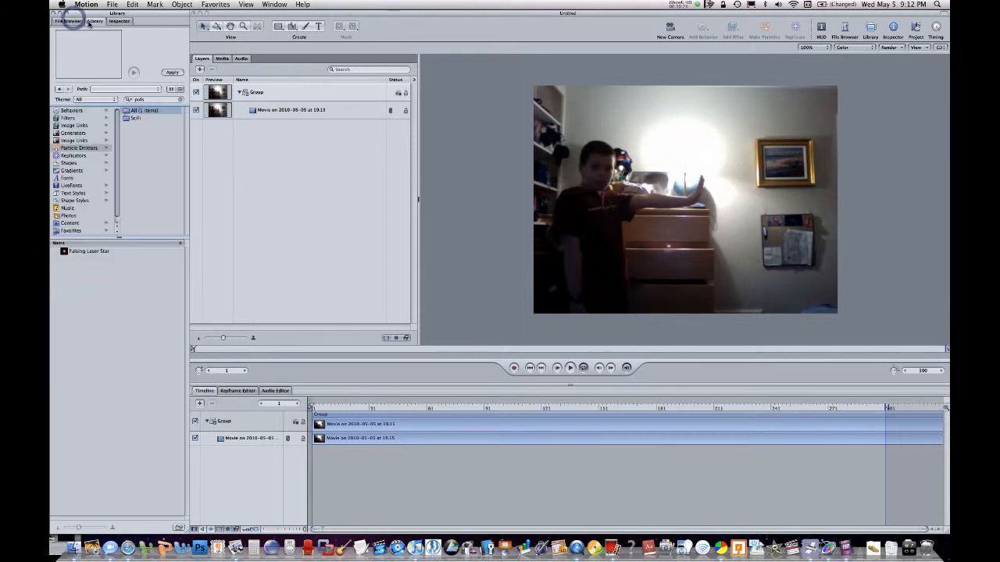
# Clear the library search and add the Clouds generator to the project in a new group above the movie's group
pyautogui.click(79, 134)
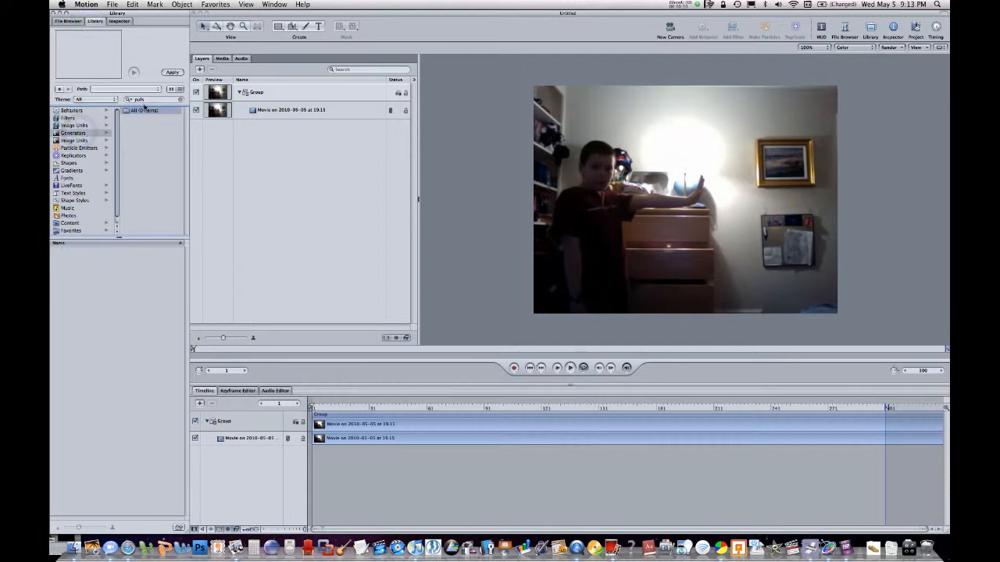
pyautogui.moveTo(150, 100); pyautogui.dragTo(143, 100)
pyautogui.press('BackSpace')
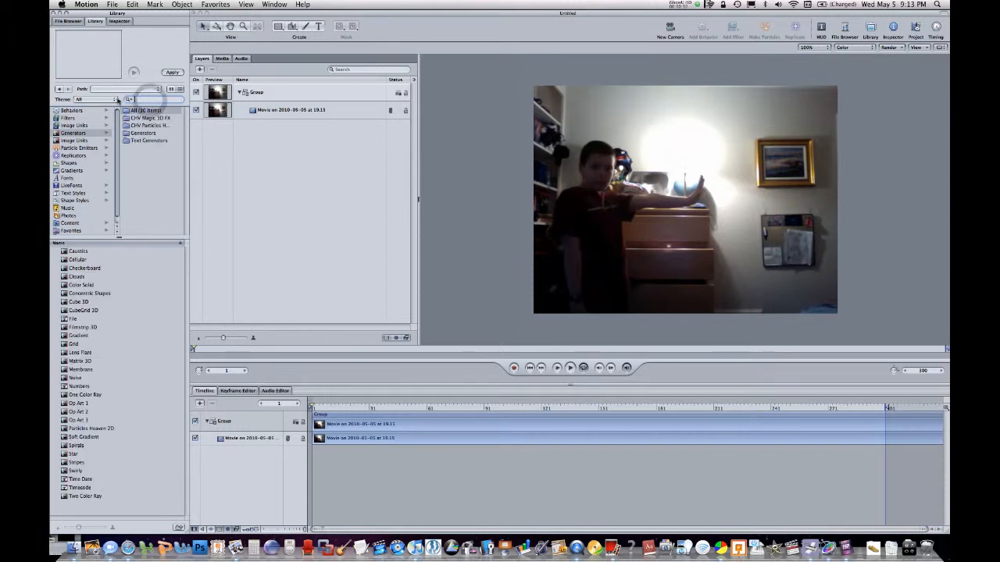
pyautogui.click(153, 133)
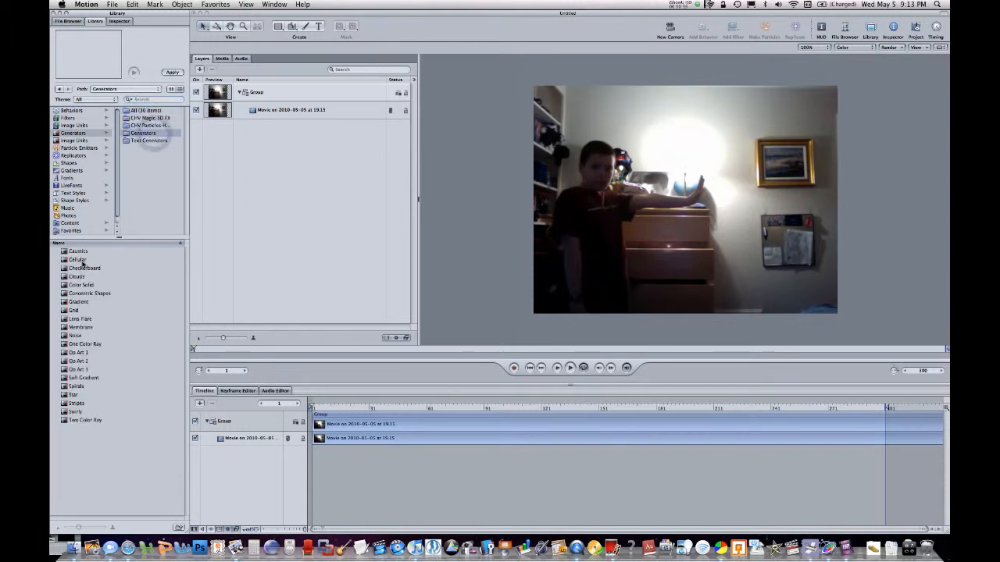
pyautogui.moveTo(80, 278); pyautogui.dragTo(237, 92)
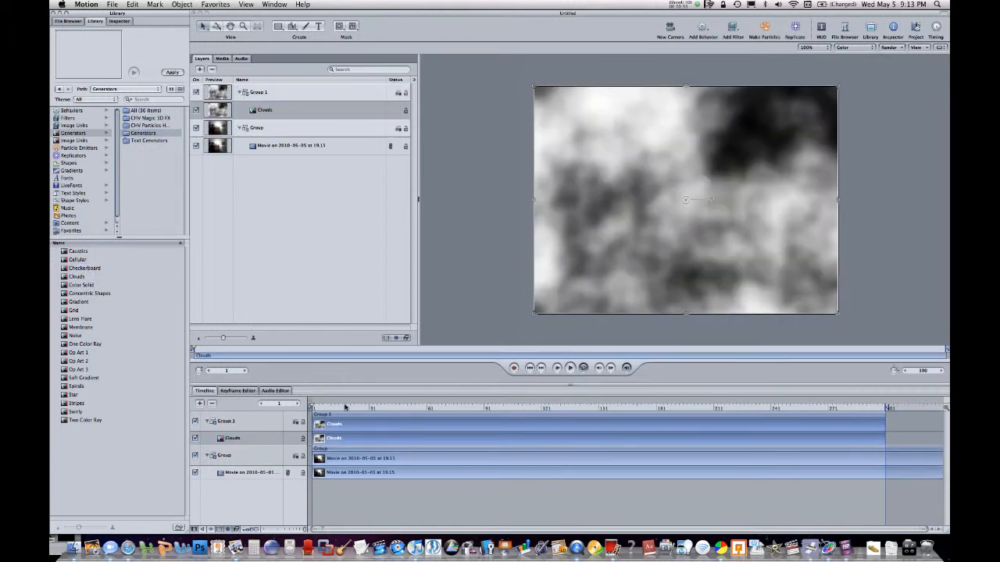
# Go to frame 19 and add a Color Balance color-correction filter to the Clouds layer
pyautogui.moveTo(344, 405)
pyautogui.mouseDown()
pyautogui.moveTo(745, 471)
pyautogui.moveTo(607, 455)
pyautogui.moveTo(333, 450)
pyautogui.moveTo(379, 405)
pyautogui.moveTo(346, 405)
pyautogui.mouseUp()
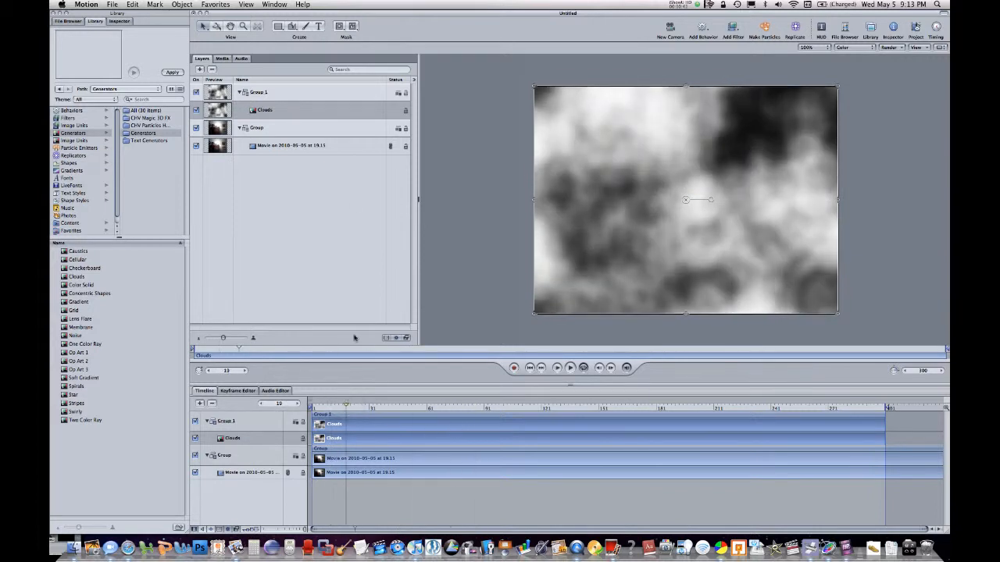
pyautogui.click(734, 29)
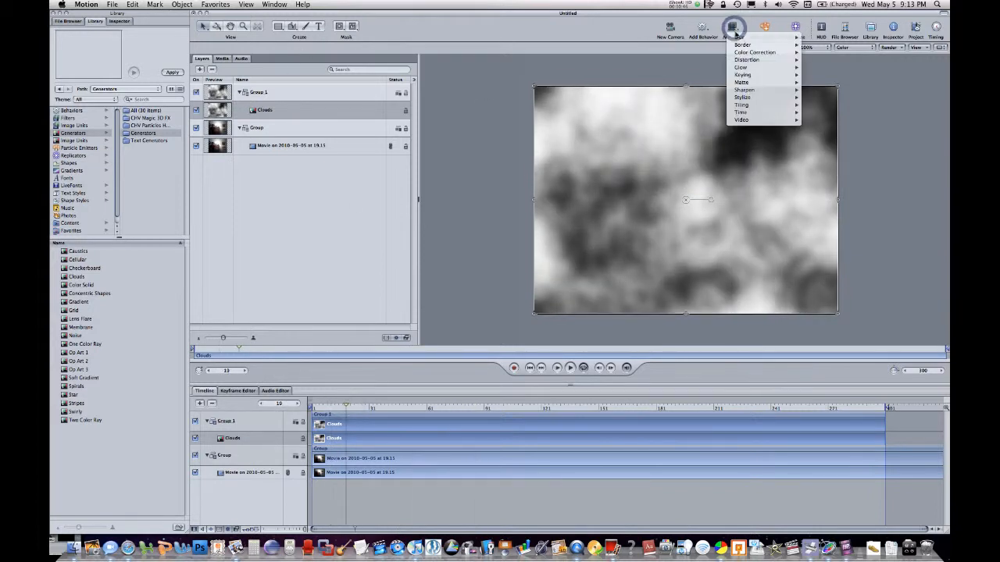
pyautogui.moveTo(758, 53)
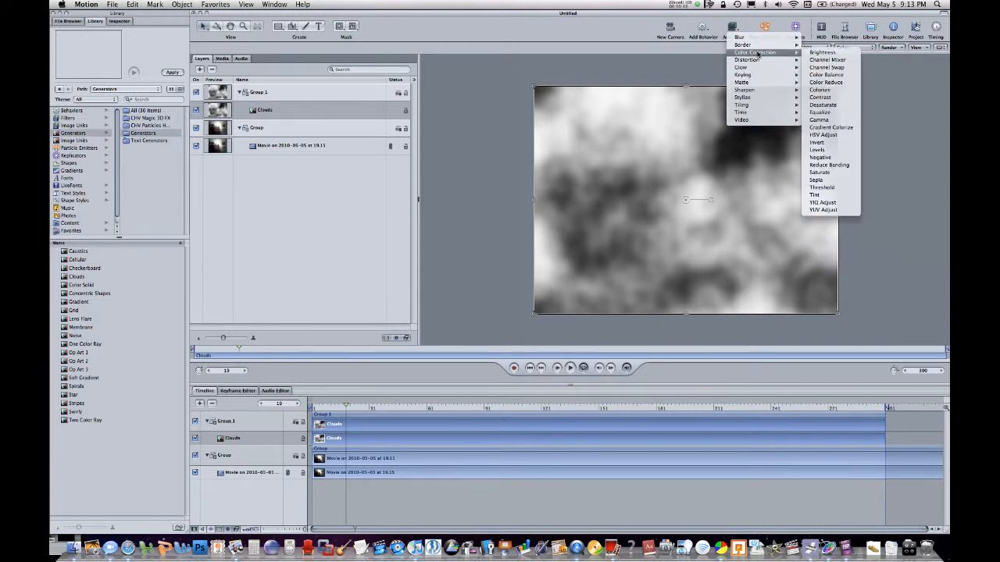
pyautogui.click(843, 76)
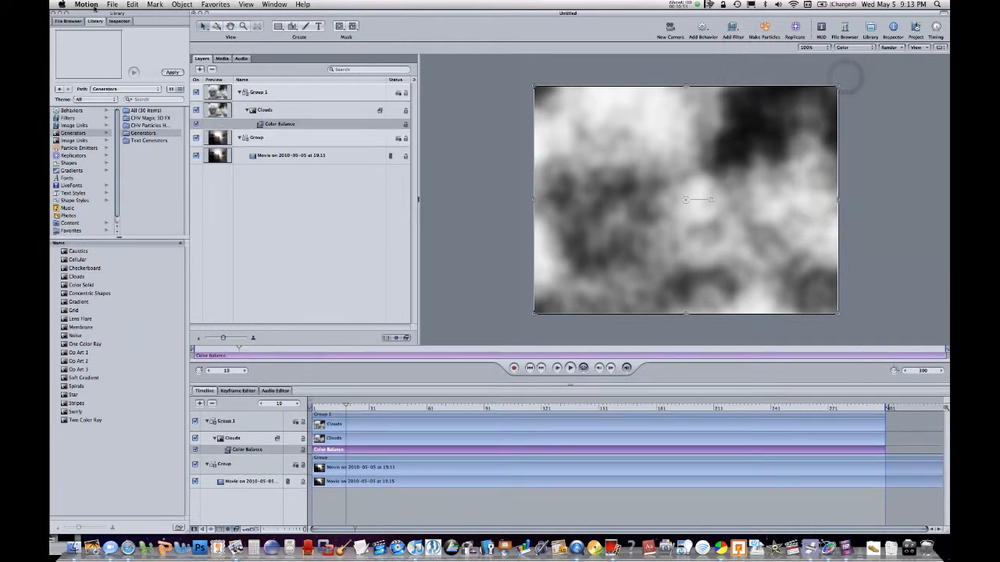
# Tint the clouds blue by setting the Color Balance filter's Shadow Blue to 0.78 and Midtone Red to -1.00
pyautogui.click(120, 21)
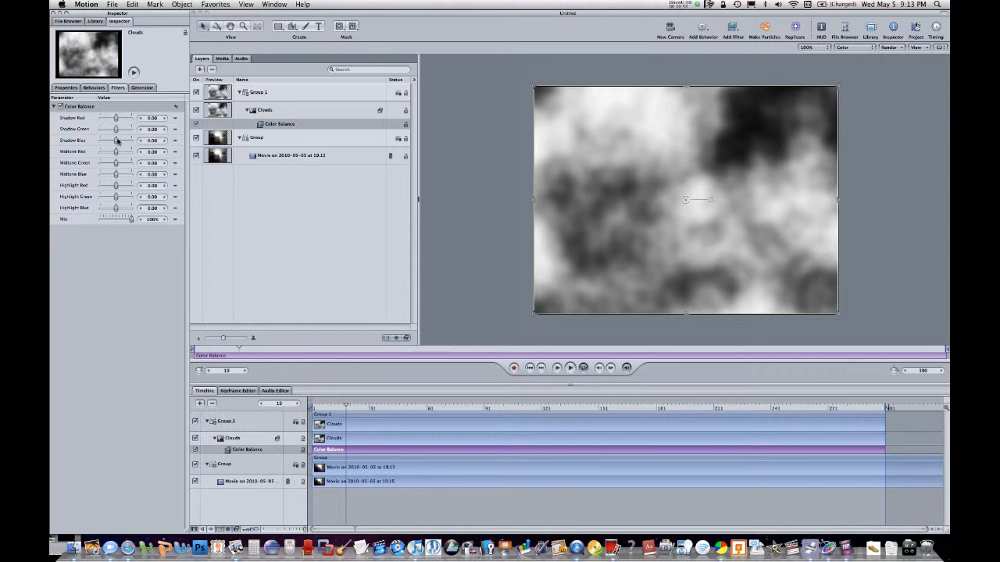
pyautogui.moveTo(118, 140)
pyautogui.mouseDown()
pyautogui.moveTo(126, 141)
pyautogui.moveTo(102, 153)
pyautogui.mouseUp()
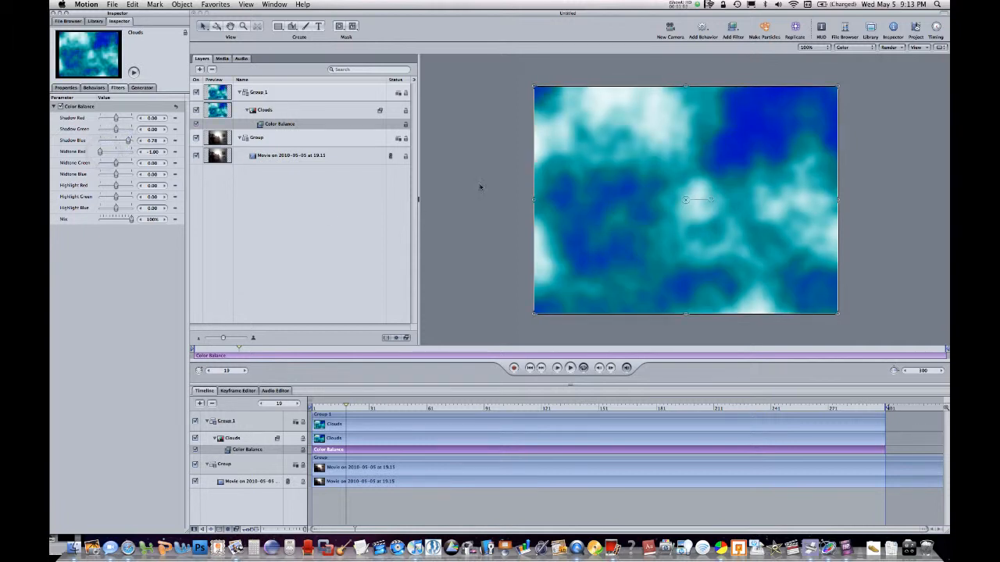
pyautogui.click(496, 189)
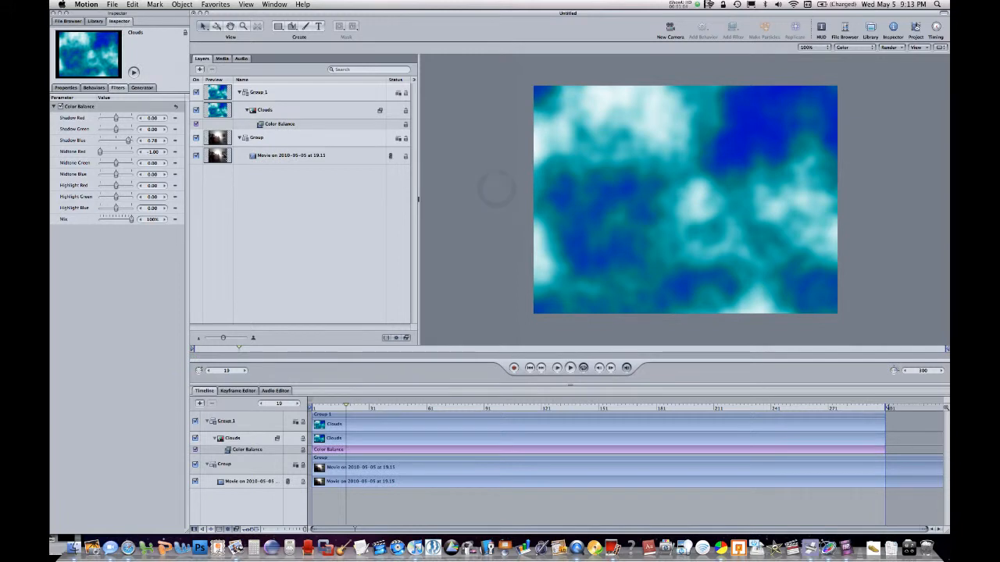
# Draw a closed Bezier mask on the Clouds layer, shaped like a narrow chevron bending outward at the boy's outstretched hand
pyautogui.click(291, 125)
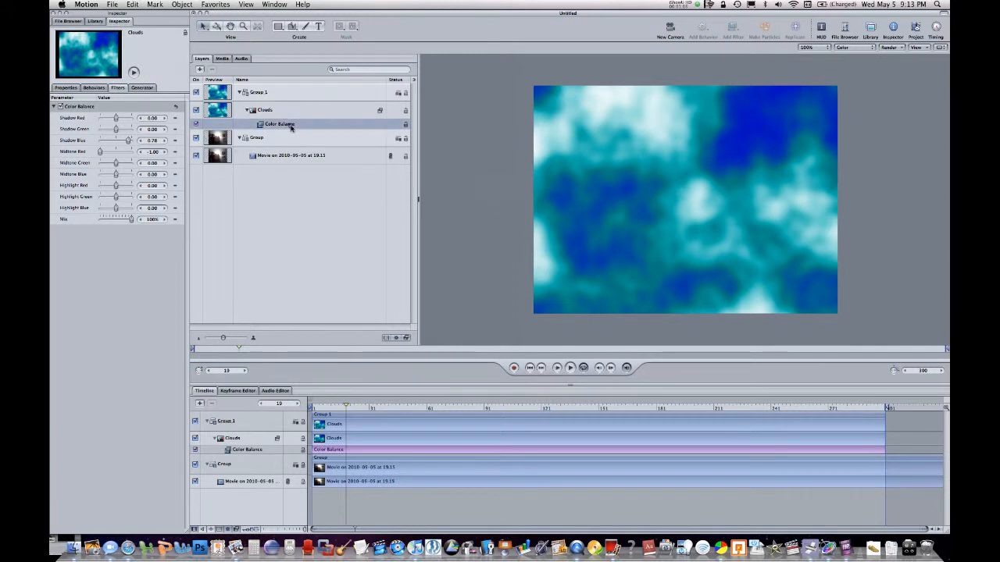
pyautogui.click(285, 114)
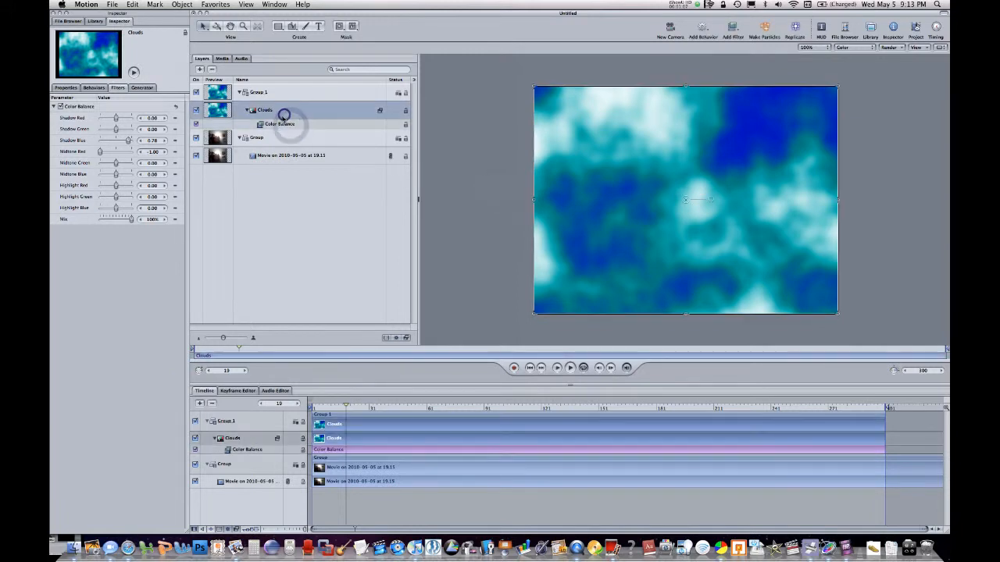
pyautogui.click(288, 125)
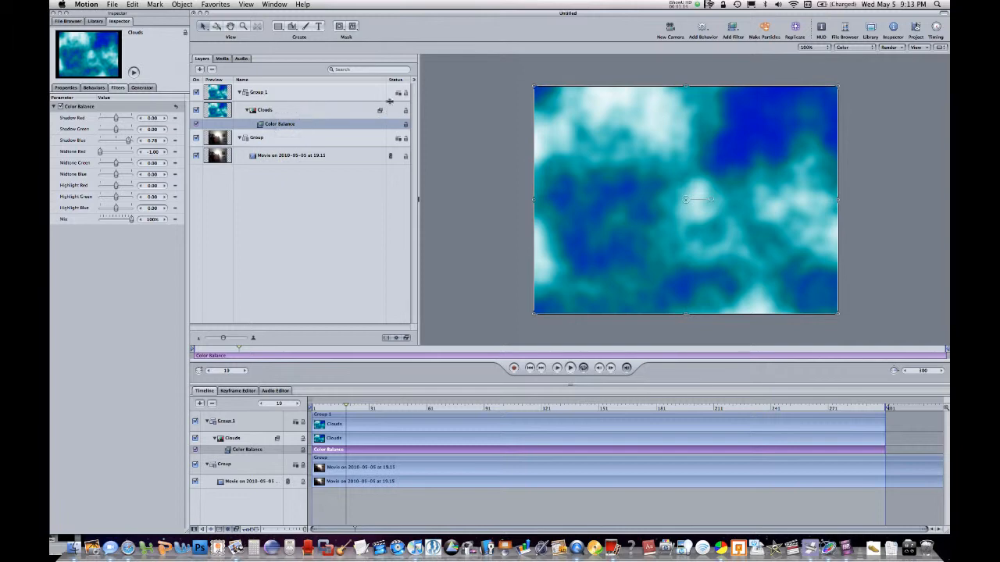
pyautogui.click(338, 112)
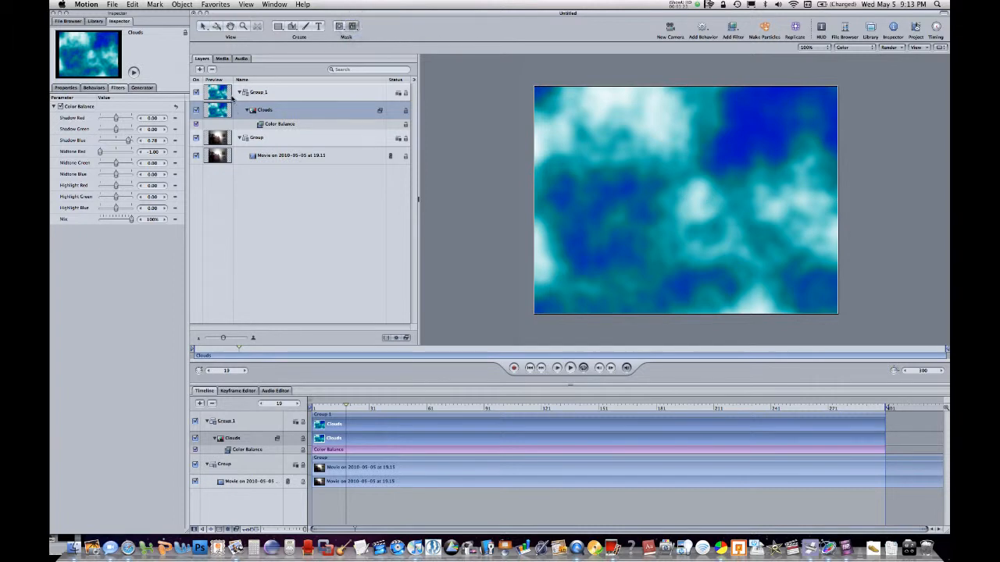
pyautogui.click(651, 123)
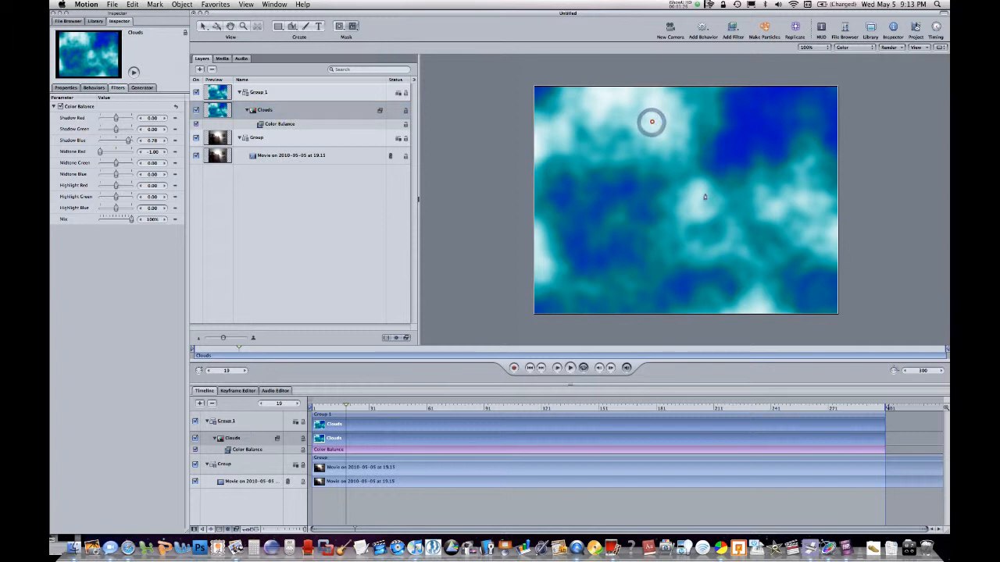
pyautogui.click(666, 256)
pyautogui.click(653, 123)
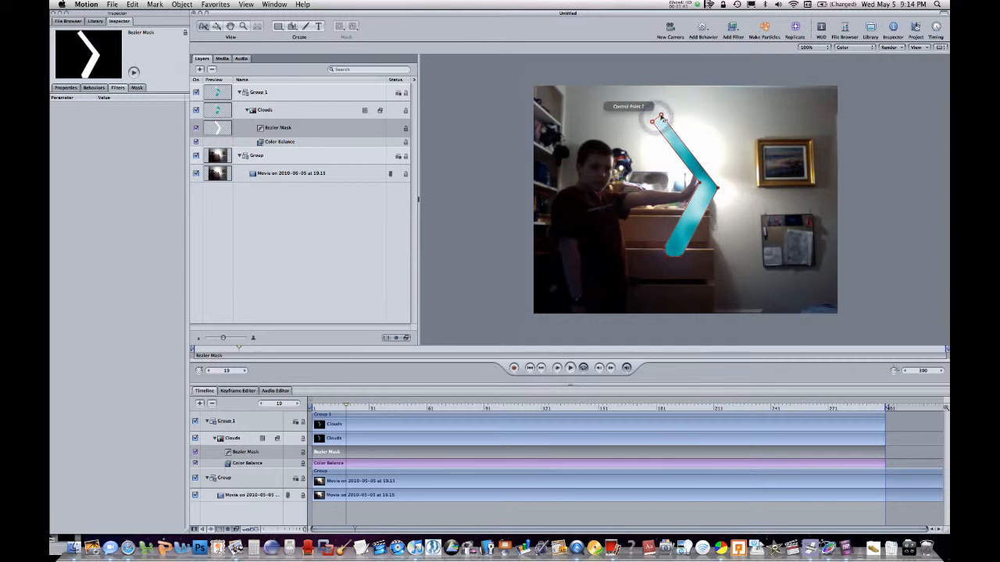
# Curve the upper and lower ends of the chevron-shaped Bezier mask by pulling tangents from their control points
pyautogui.moveTo(660, 116)
pyautogui.mouseDown()
pyautogui.moveTo(666, 125)
pyautogui.moveTo(651, 103)
pyautogui.mouseUp()
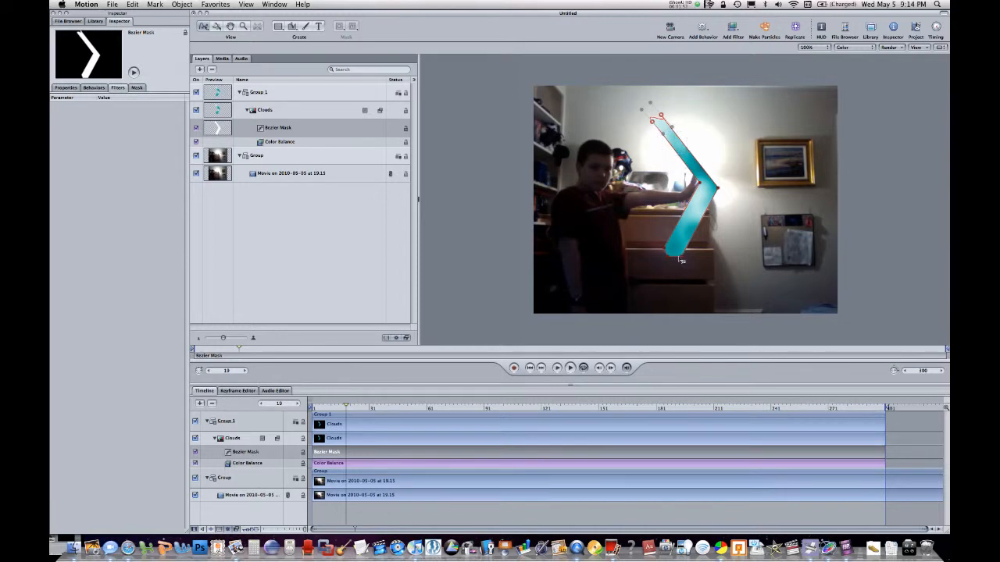
pyautogui.moveTo(680, 257)
pyautogui.mouseDown()
pyautogui.moveTo(700, 249)
pyautogui.moveTo(688, 275)
pyautogui.mouseUp()
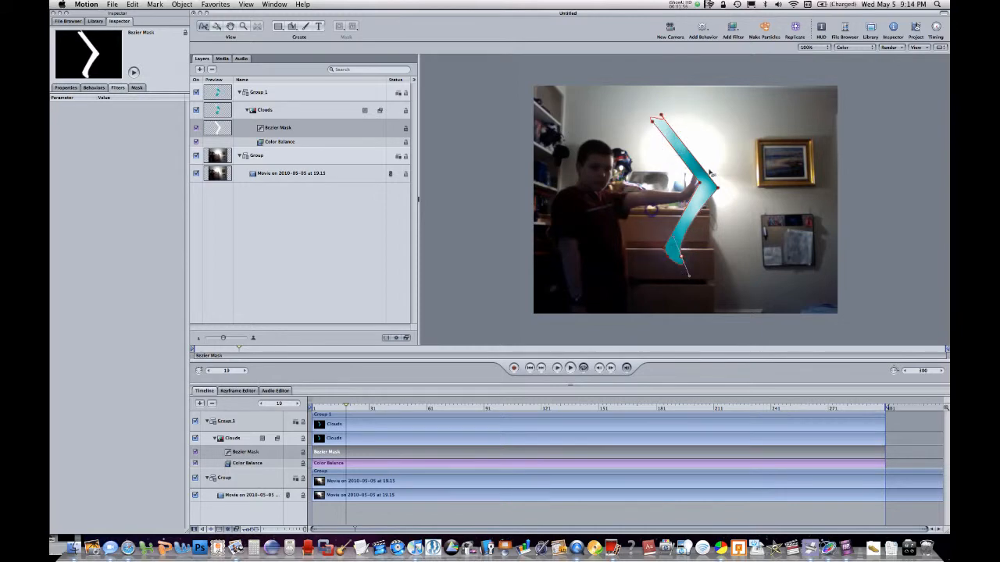
pyautogui.click(874, 163)
pyautogui.click(708, 186)
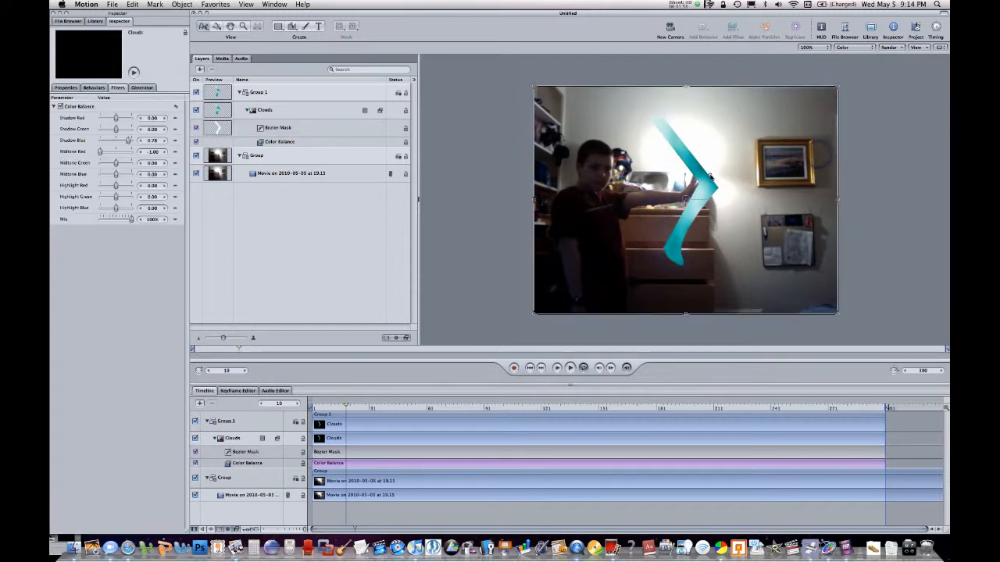
# Reopen the Bezier mask for point editing, round its outer middle corner and adjust the inner corner point beside the hand
pyautogui.click(280, 94)
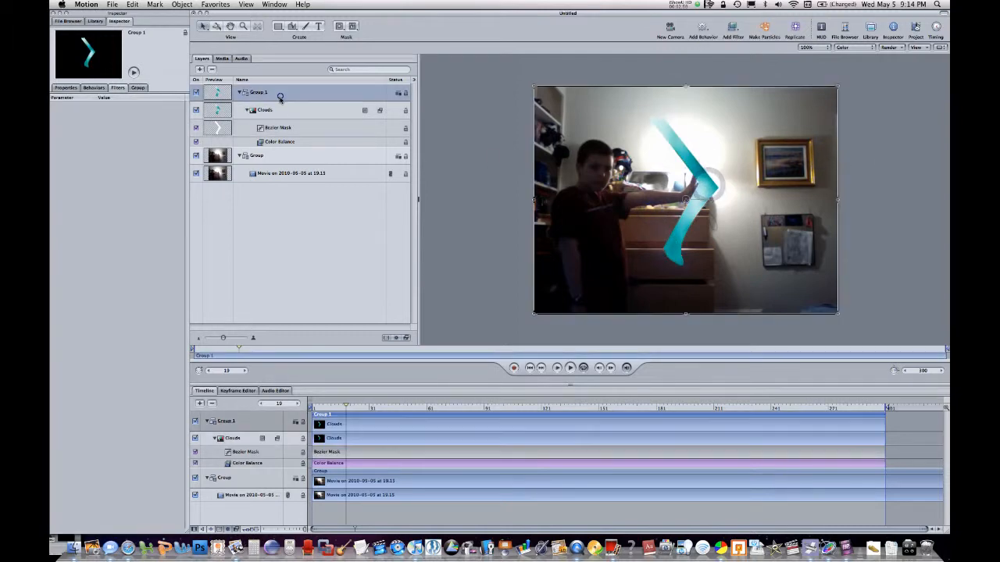
pyautogui.click(279, 115)
pyautogui.click(310, 125)
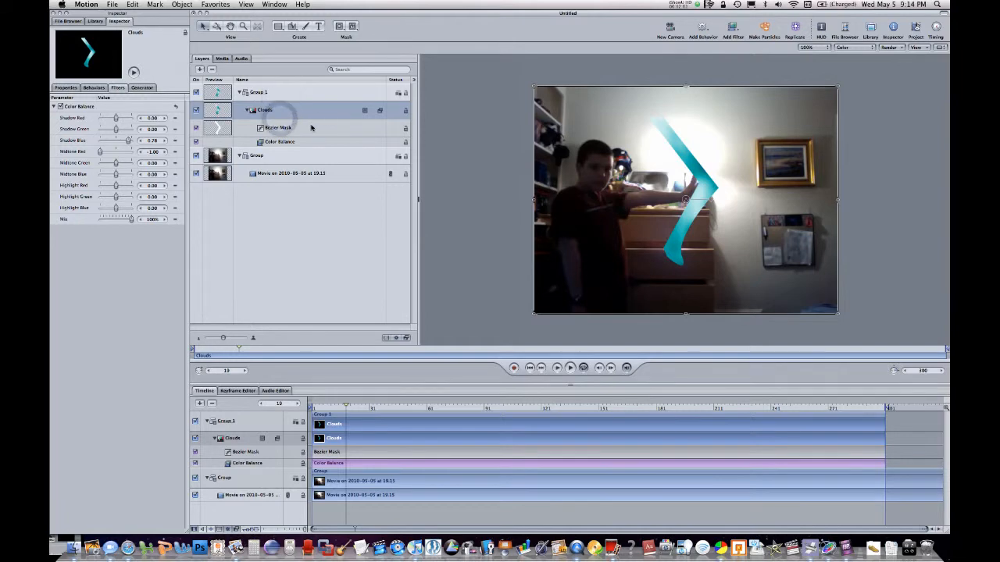
pyautogui.doubleClick(694, 189)
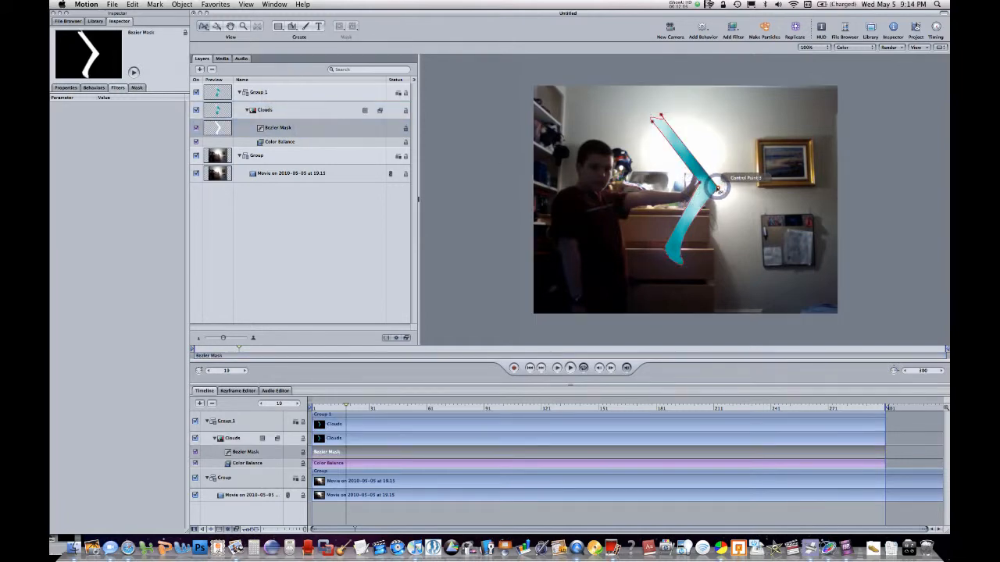
pyautogui.moveTo(718, 201); pyautogui.dragTo(710, 209)
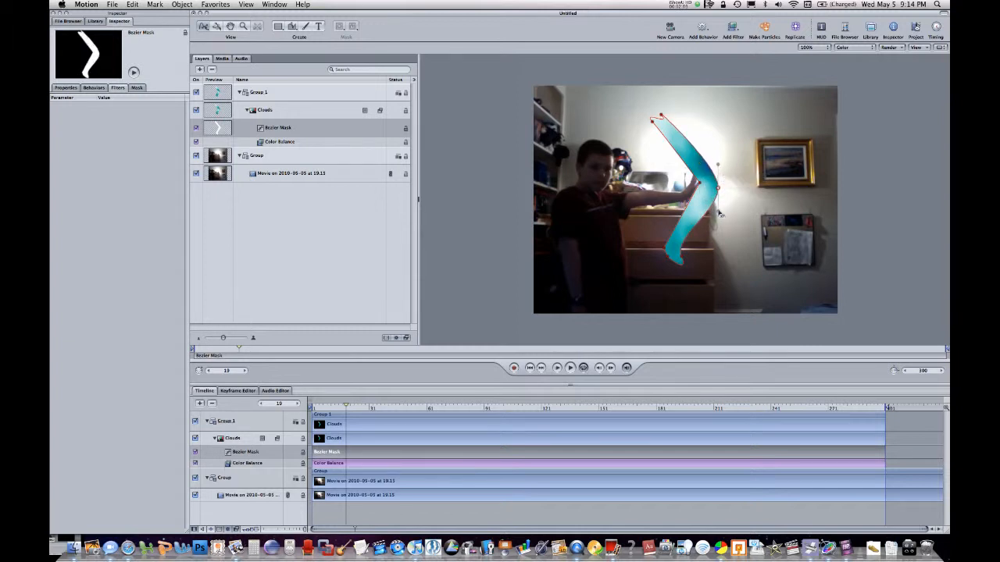
pyautogui.moveTo(700, 186); pyautogui.dragTo(697, 183)
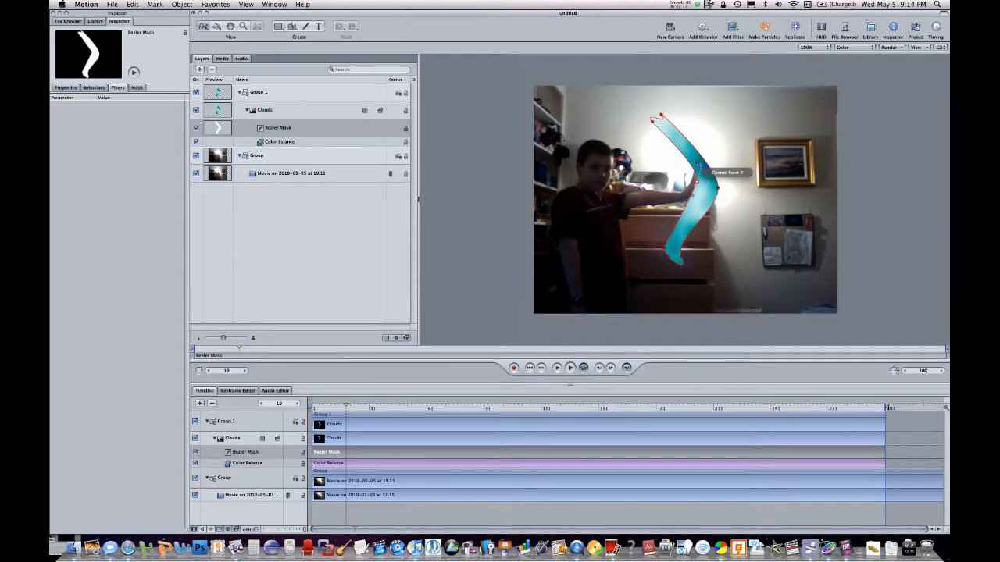
pyautogui.click(867, 154)
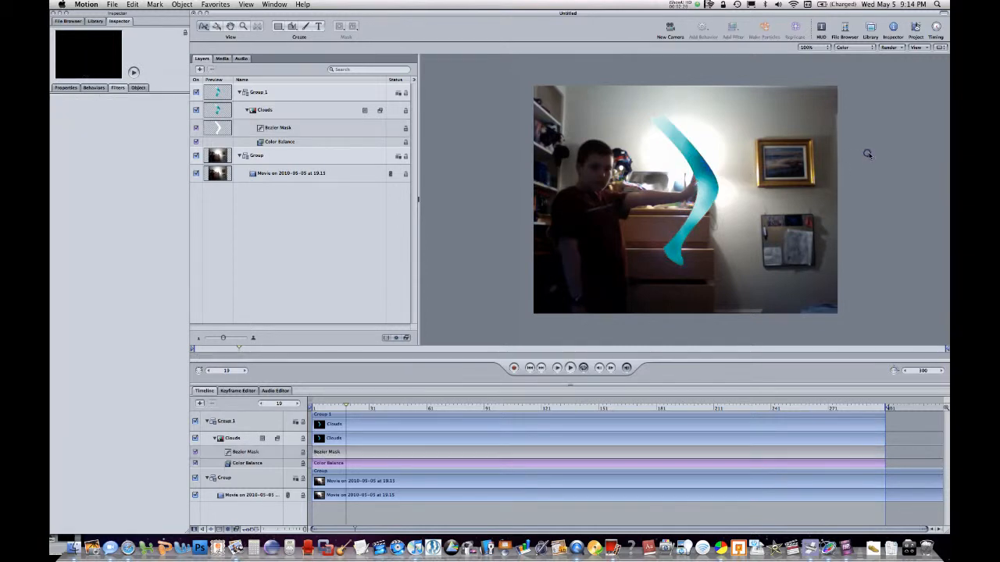
# Move the Group 1 cloud shape slightly to the right so it sits just in front of the boy's palm
pyautogui.click(709, 167)
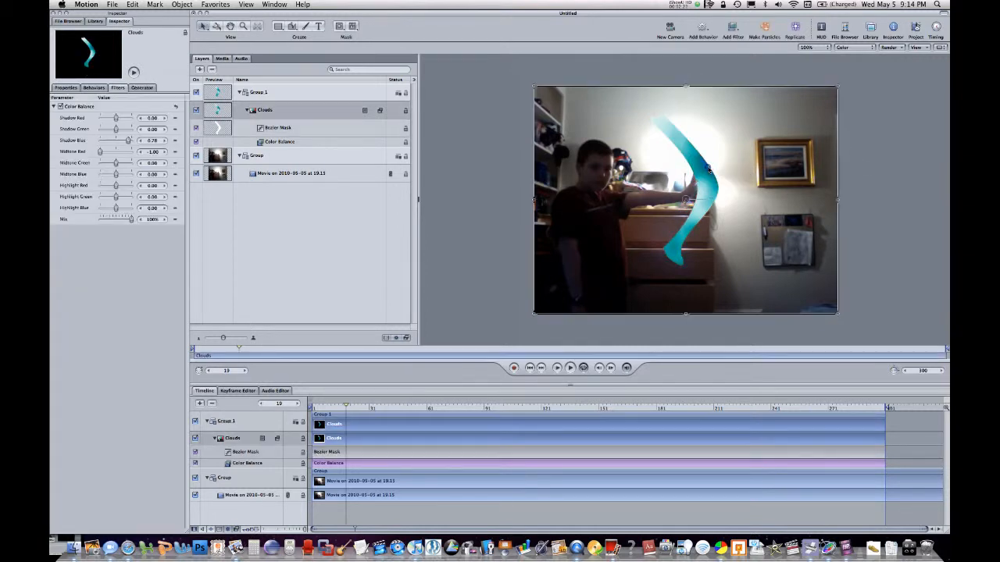
pyautogui.click(331, 90)
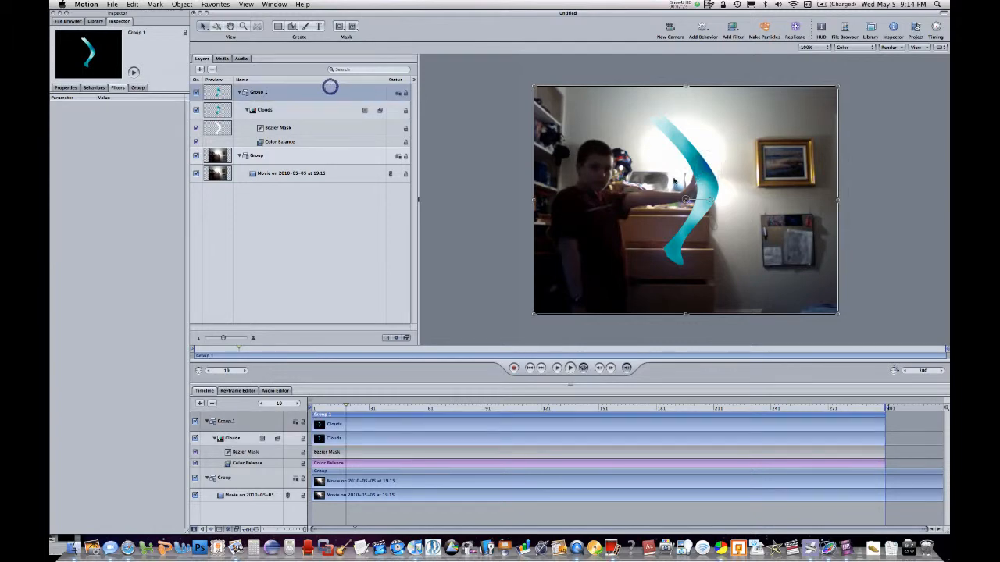
pyautogui.click(911, 185)
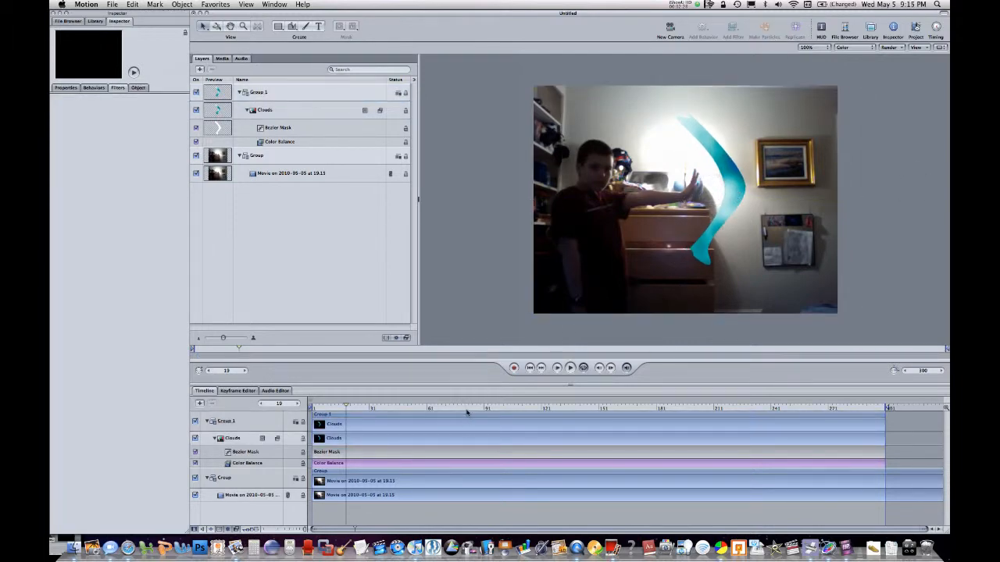
# Soften the Clouds layer's Bezier Mask with a feather of about 27
pyautogui.moveTo(466, 408); pyautogui.dragTo(398, 396)
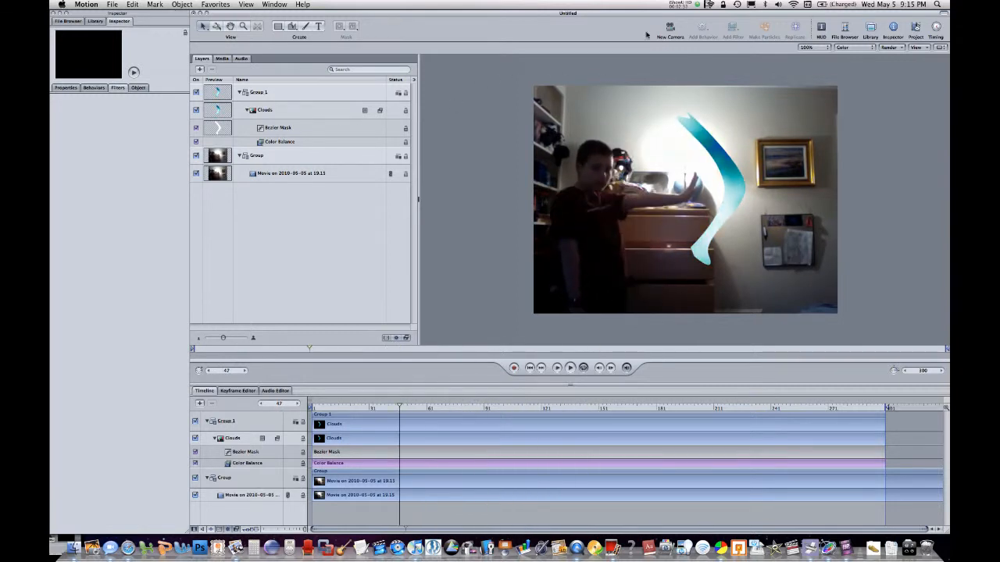
pyautogui.click(283, 128)
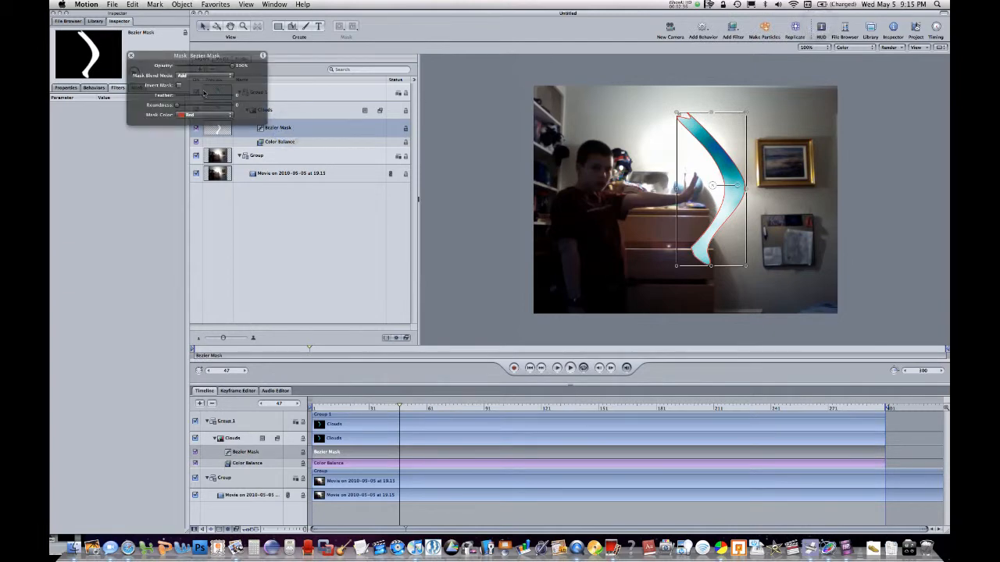
pyautogui.moveTo(210, 95); pyautogui.dragTo(212, 95)
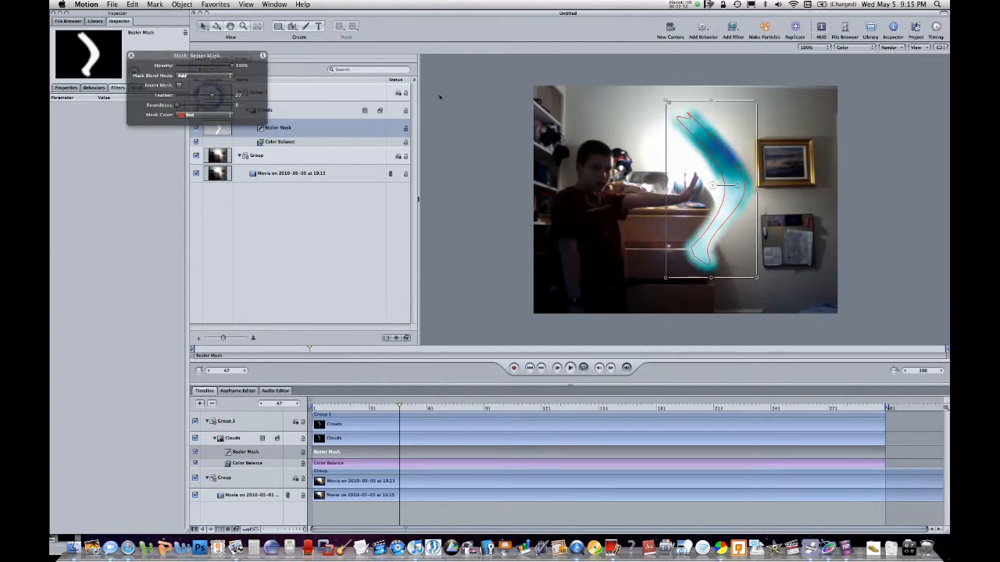
pyautogui.click(485, 104)
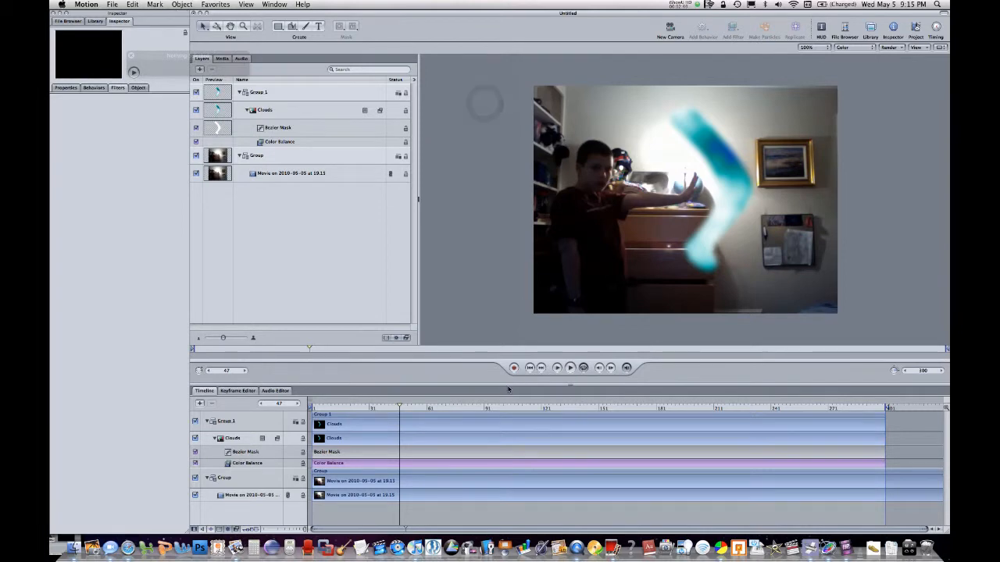
# In the Clouds' Color Balance, set midtone red to -0.90 and shadow blue, midtone blue and highlight red to -1.00, and preview the footage
pyautogui.click(717, 227)
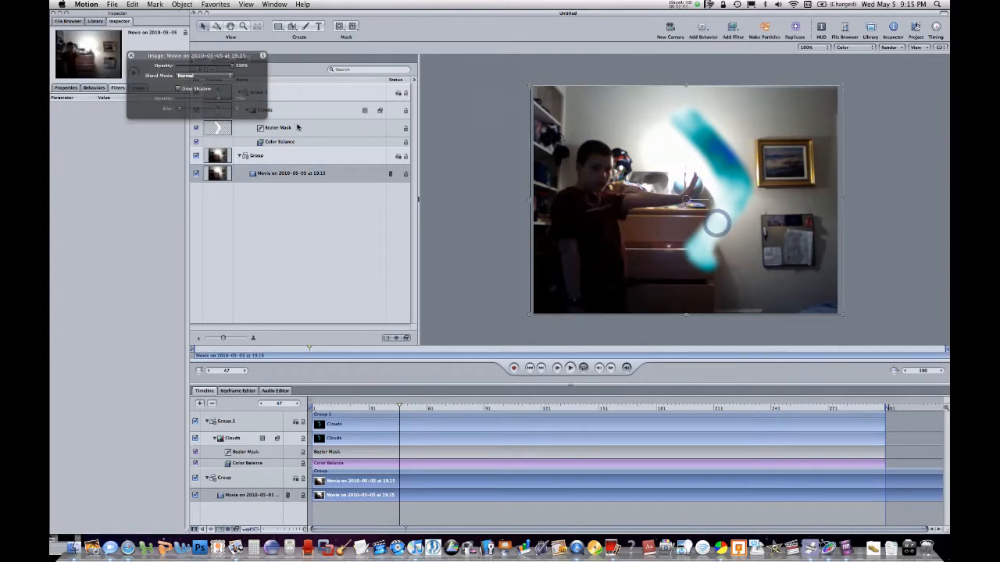
pyautogui.click(297, 127)
pyautogui.click(295, 141)
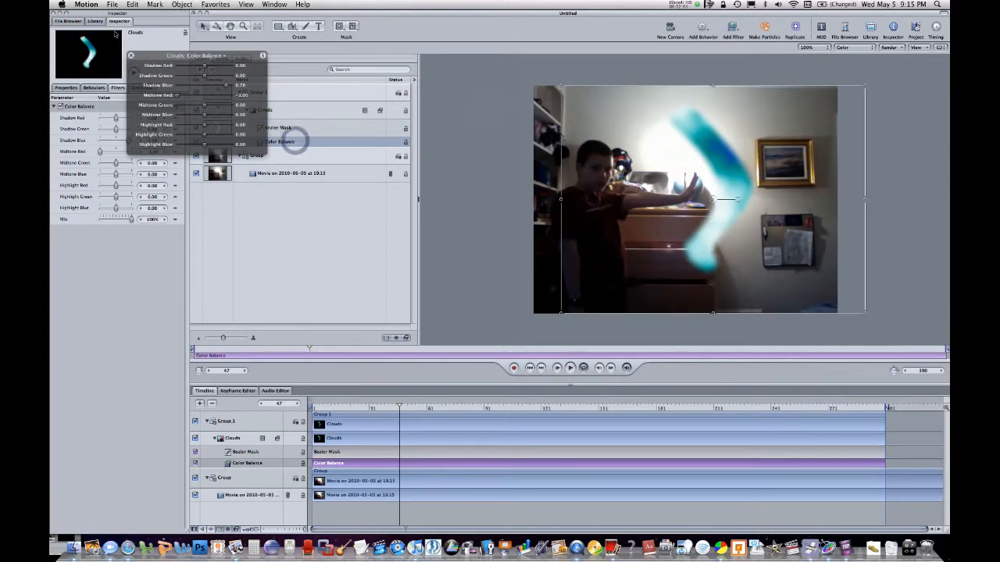
pyautogui.moveTo(100, 152)
pyautogui.mouseDown()
pyautogui.moveTo(125, 154)
pyautogui.moveTo(101, 151)
pyautogui.mouseUp()
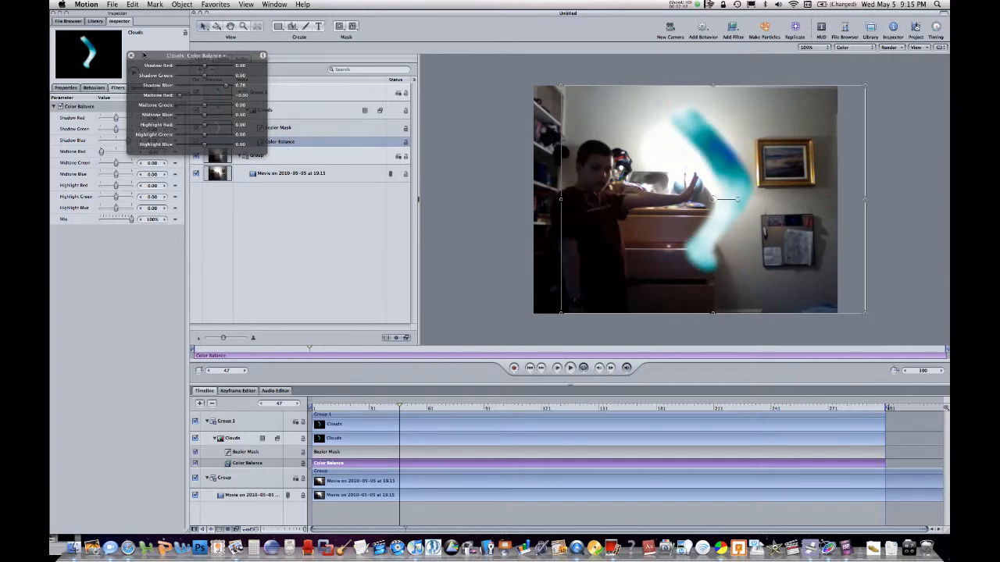
pyautogui.moveTo(144, 54); pyautogui.dragTo(238, 71)
pyautogui.moveTo(118, 141)
pyautogui.mouseDown()
pyautogui.moveTo(87, 145)
pyautogui.moveTo(102, 175)
pyautogui.mouseUp()
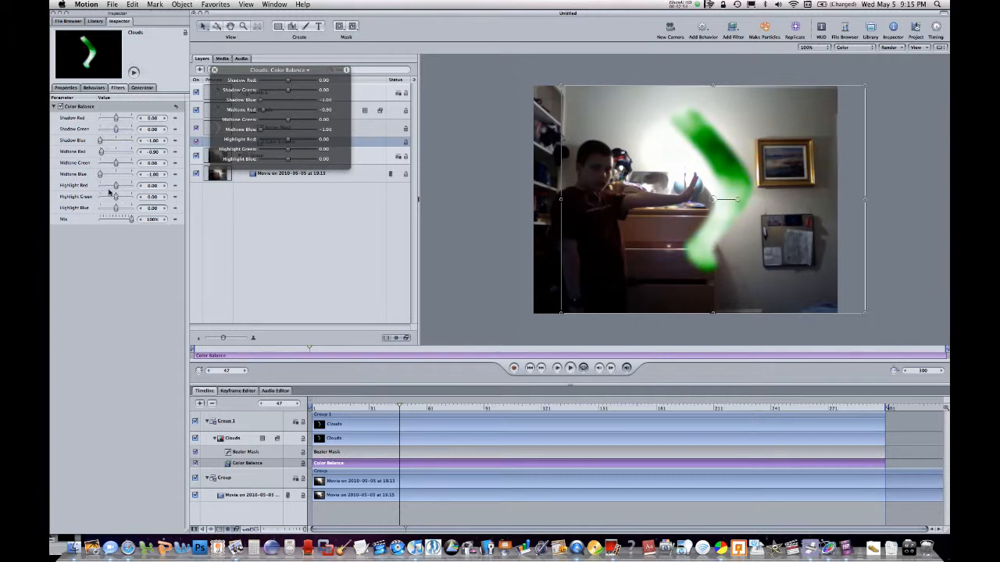
pyautogui.moveTo(110, 188); pyautogui.dragTo(96, 187)
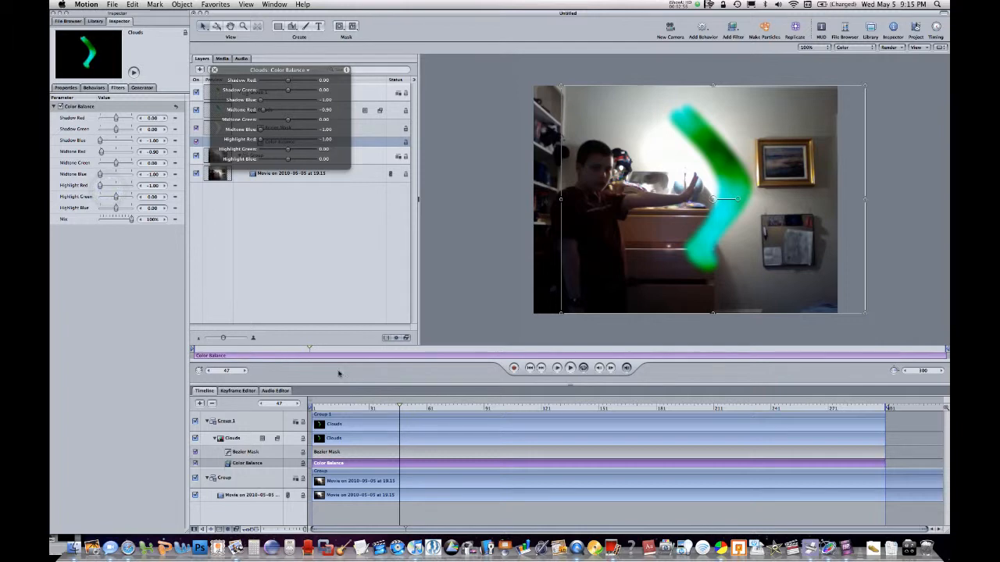
pyautogui.moveTo(374, 408); pyautogui.dragTo(315, 387)
pyautogui.press('space')
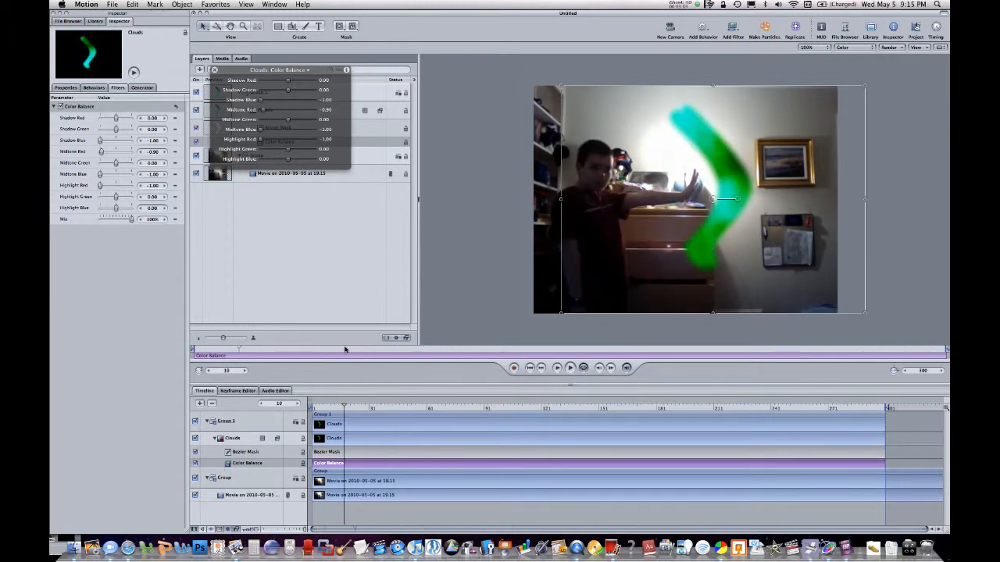
pyautogui.moveTo(446, 327); pyautogui.dragTo(384, 338)
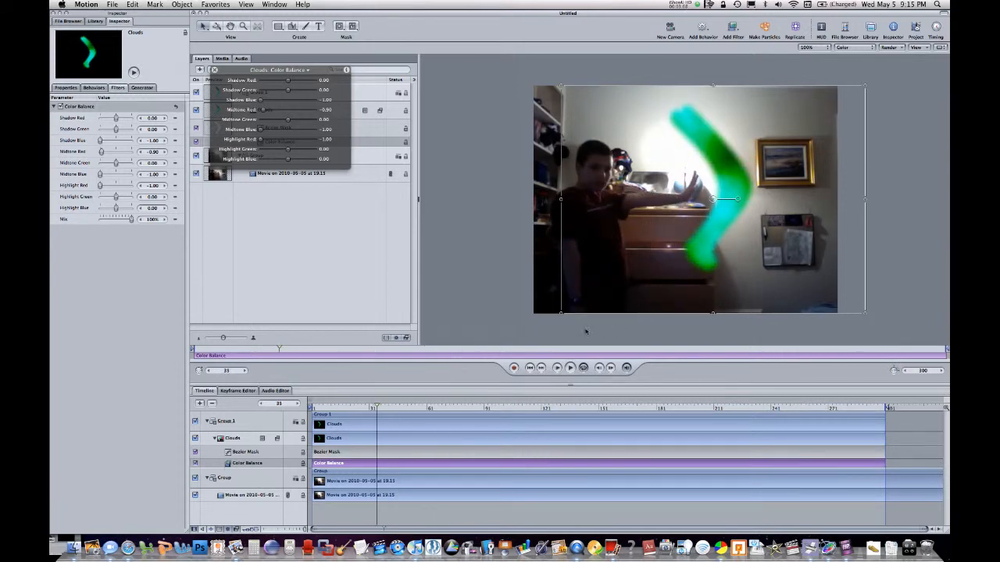
pyautogui.moveTo(407, 406); pyautogui.dragTo(380, 377)
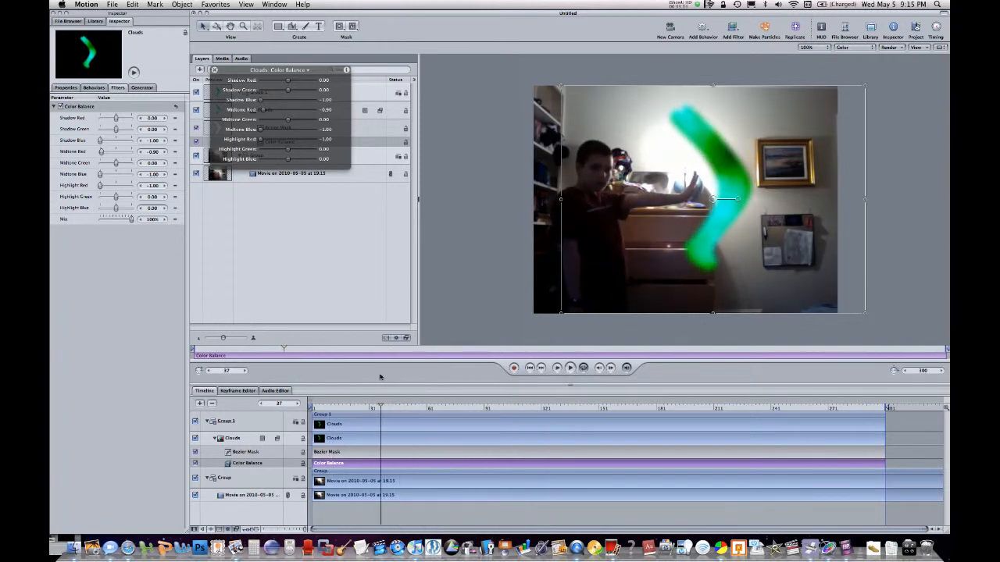
# Add a Dazzle glow filter to Group 1 with amount 5, angle 211° and brightness 46, and preview it along the timeline
pyautogui.click(354, 87)
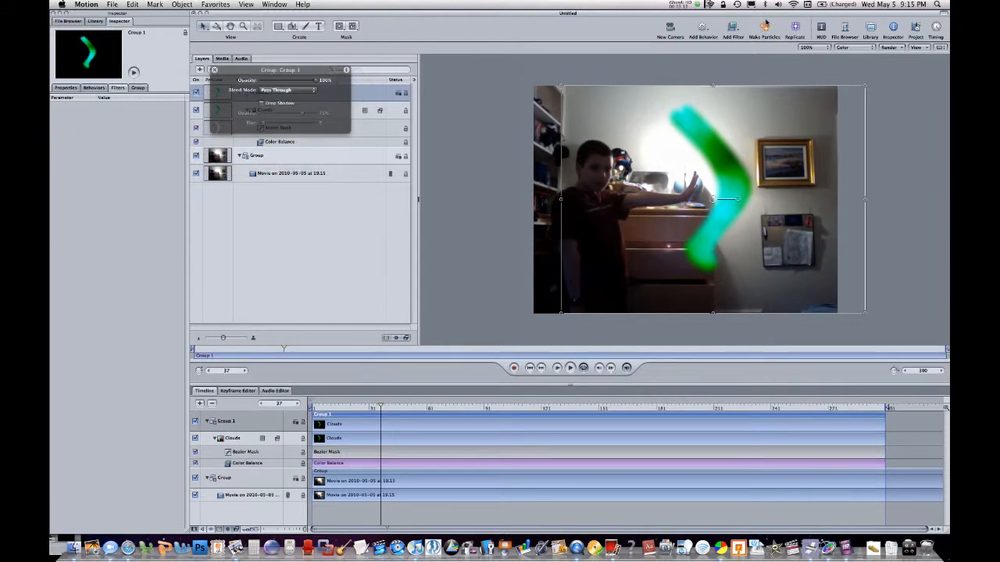
pyautogui.click(736, 28)
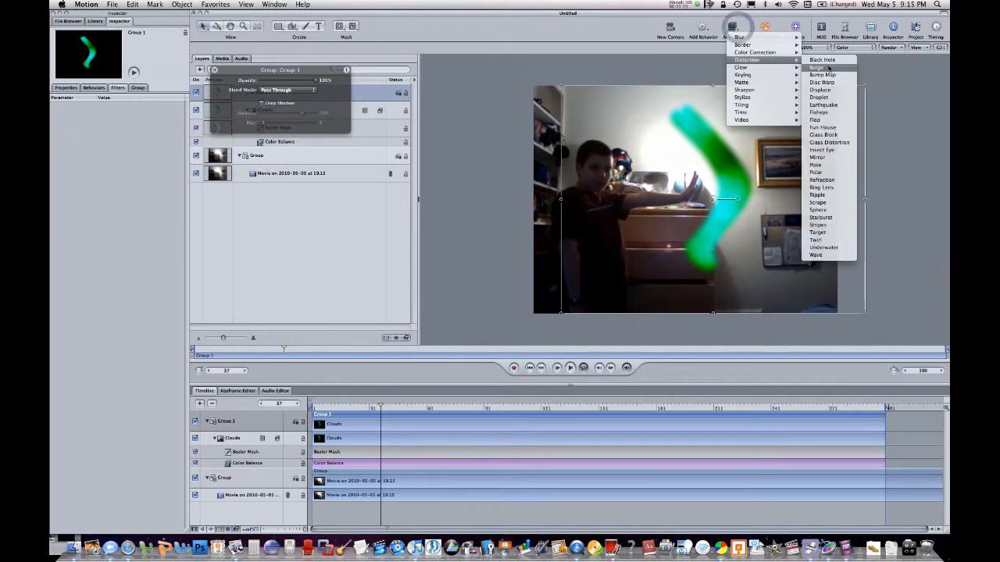
pyautogui.moveTo(779, 70)
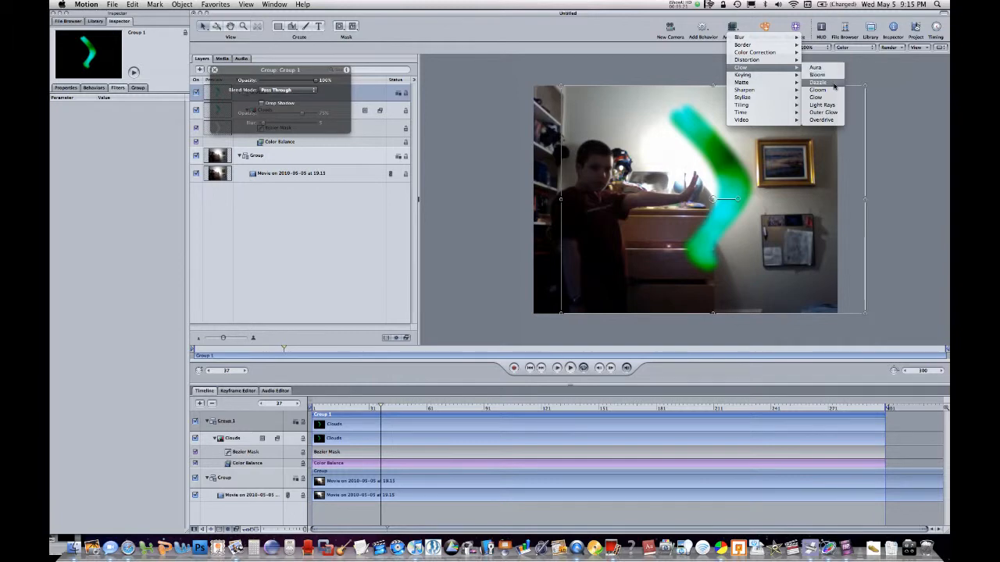
pyautogui.click(833, 84)
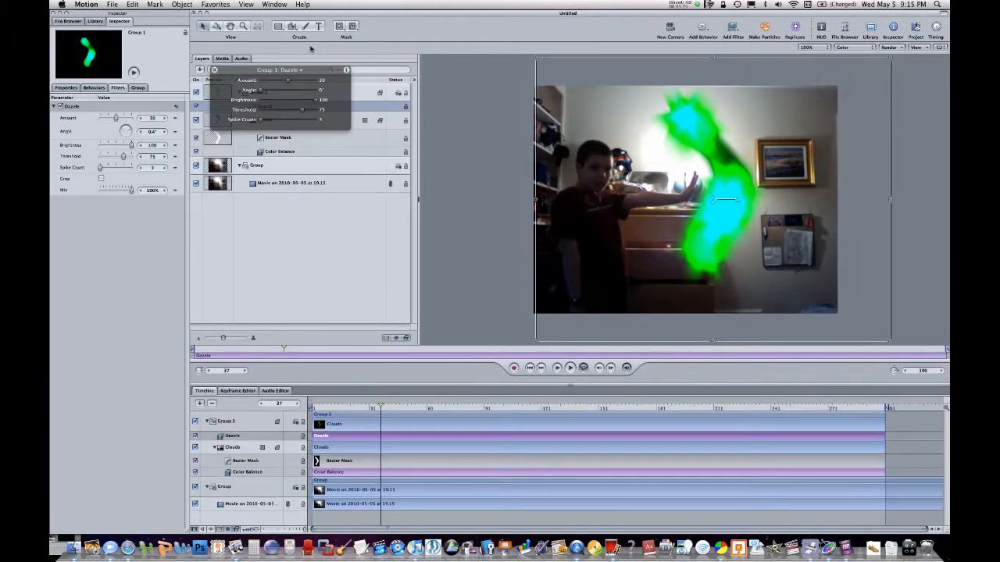
pyautogui.moveTo(294, 78); pyautogui.dragTo(309, 219)
pyautogui.click(317, 219)
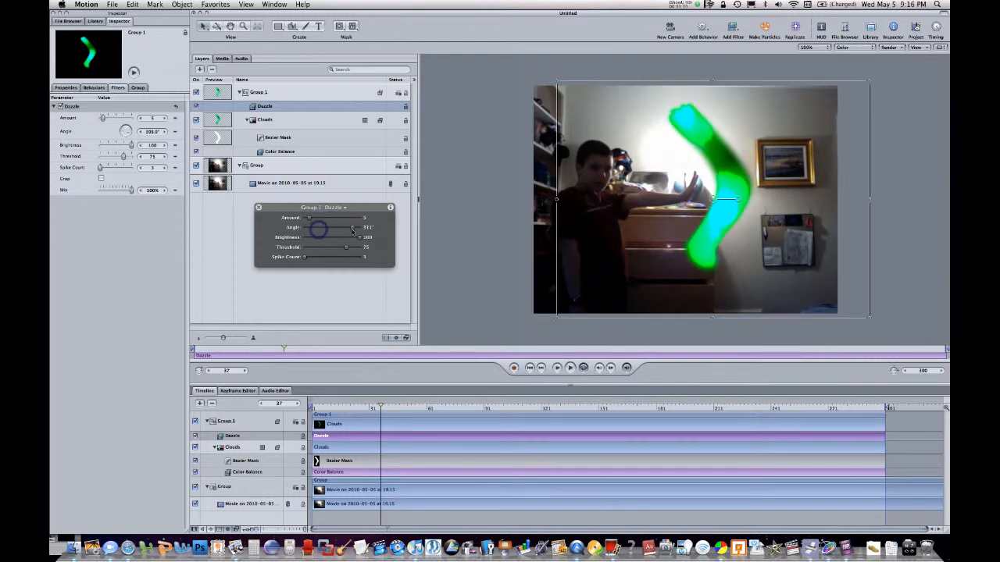
pyautogui.click(330, 238)
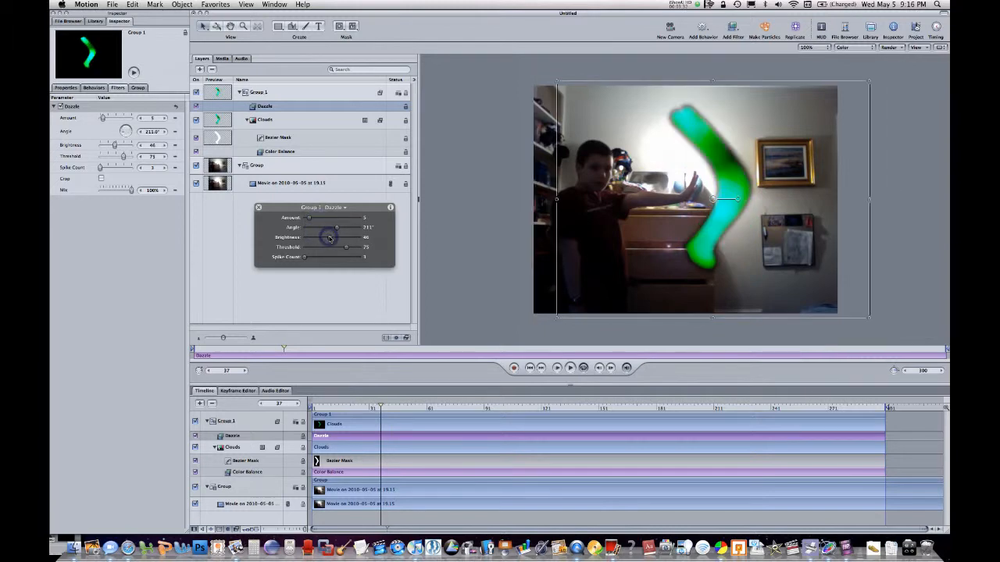
pyautogui.moveTo(399, 408); pyautogui.dragTo(623, 361)
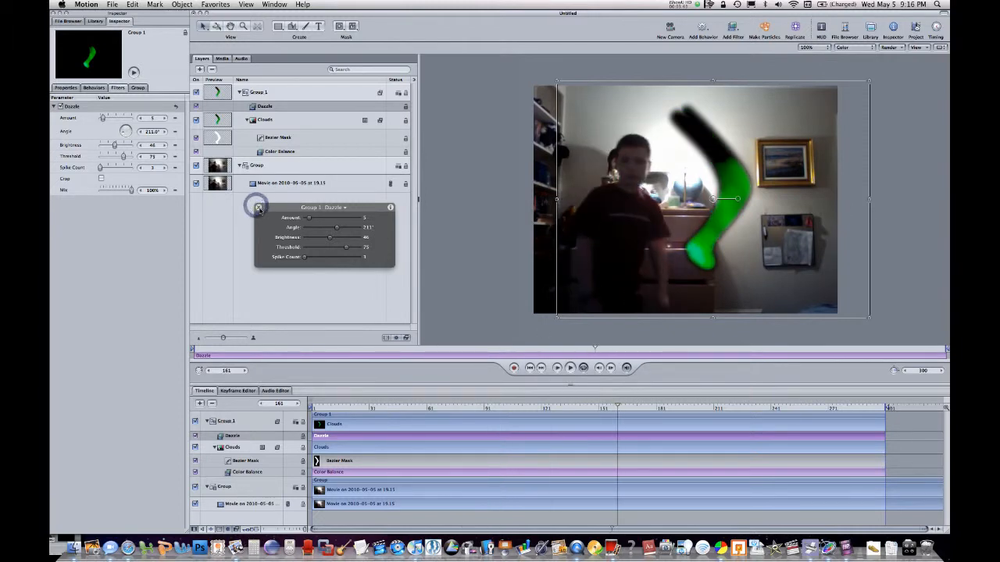
# Try the Dazzle filter with amount 0, brightness 100 and threshold 0, and delete it from Group 1
pyautogui.click(259, 207)
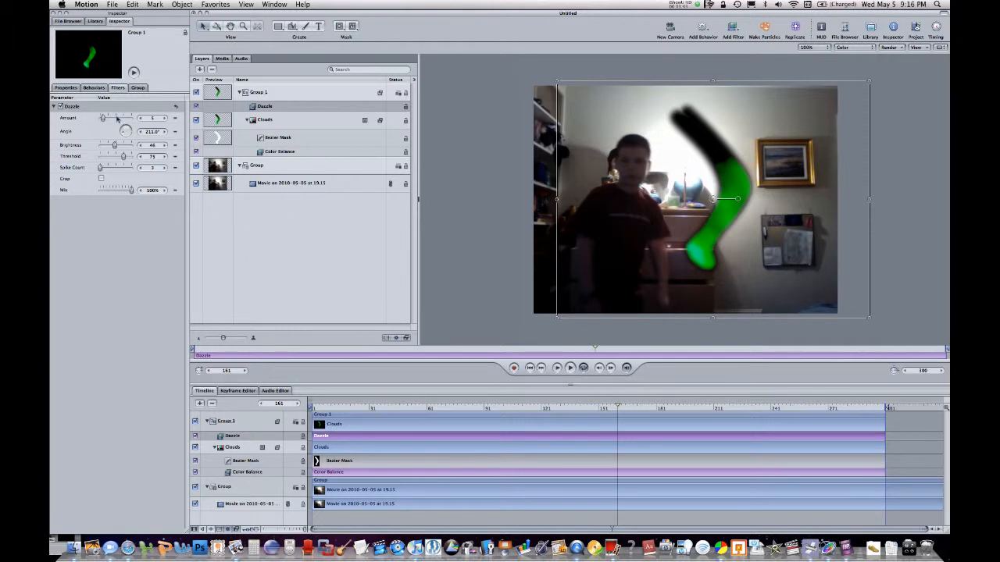
pyautogui.moveTo(117, 117); pyautogui.dragTo(100, 117)
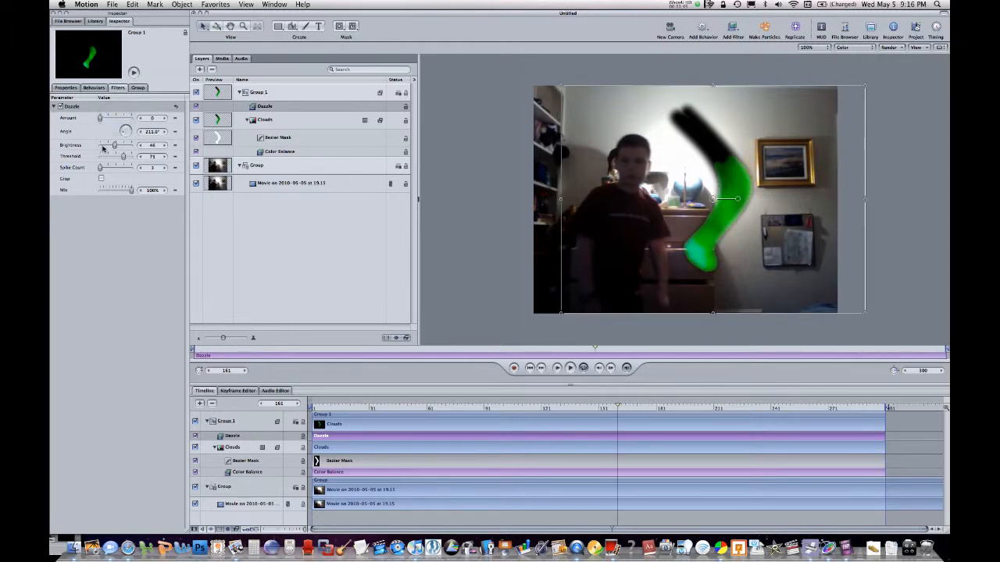
pyautogui.moveTo(115, 160)
pyautogui.mouseDown()
pyautogui.moveTo(101, 152)
pyautogui.moveTo(131, 145)
pyautogui.mouseUp()
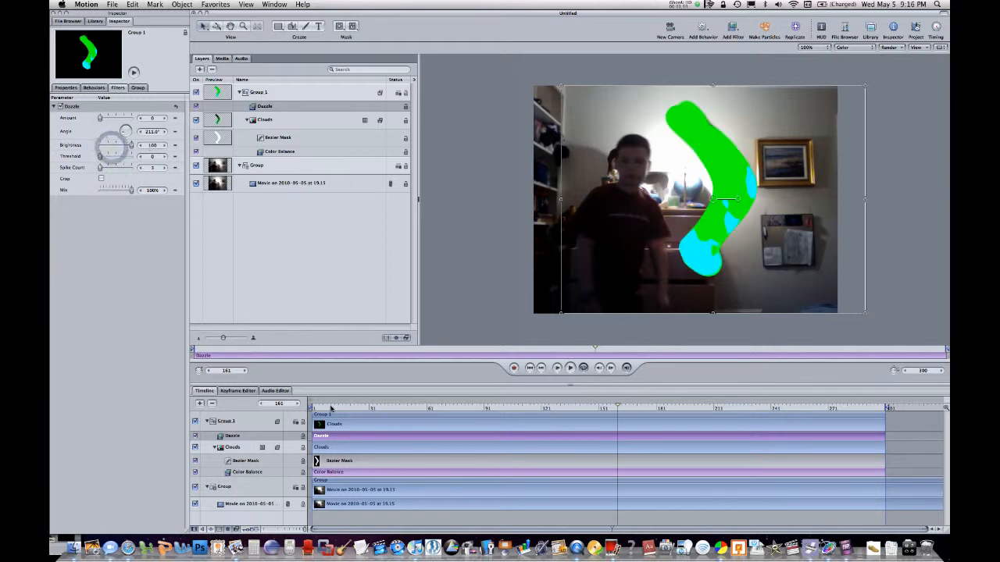
pyautogui.moveTo(331, 408); pyautogui.dragTo(439, 390)
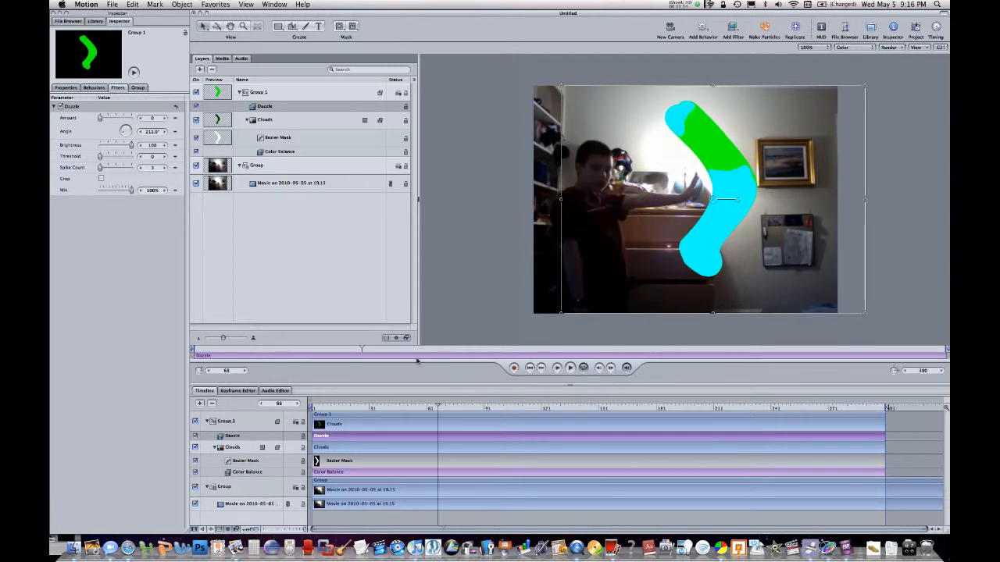
pyautogui.press('Delete')
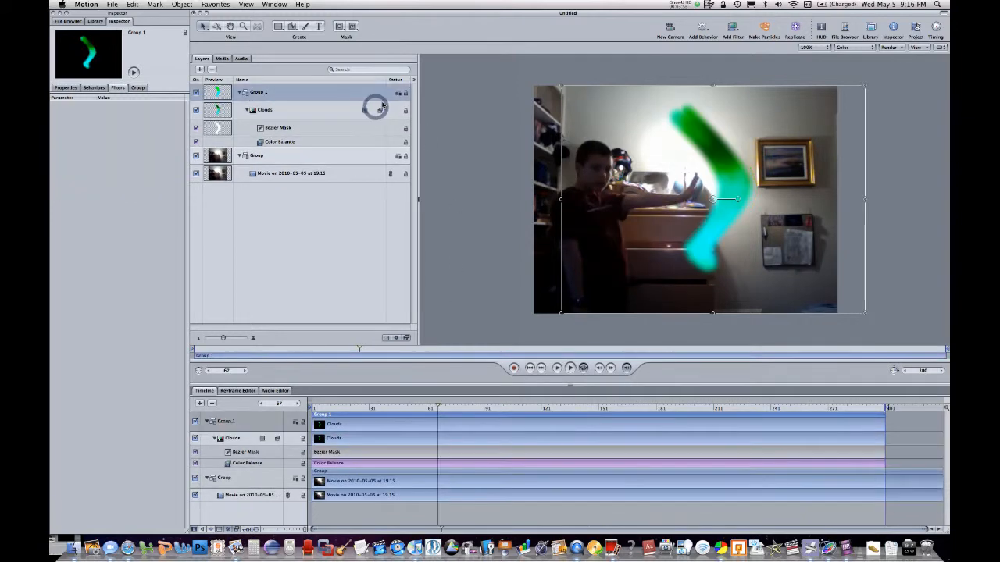
# Enable keyframe recording and set Group 1's opacity to 0% at frame 87, where the boy's arm drops
pyautogui.moveTo(390, 409); pyautogui.dragTo(474, 441)
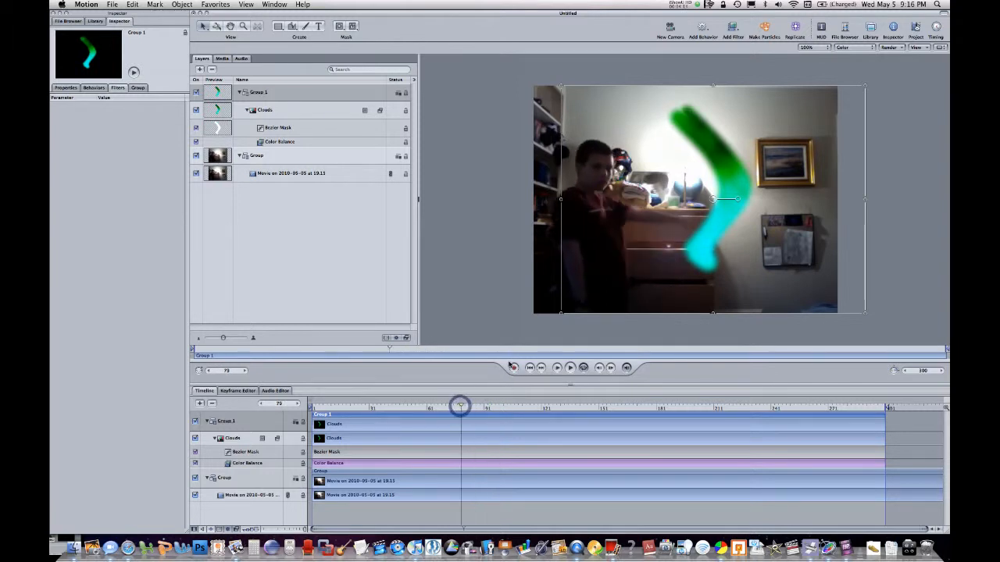
pyautogui.click(511, 366)
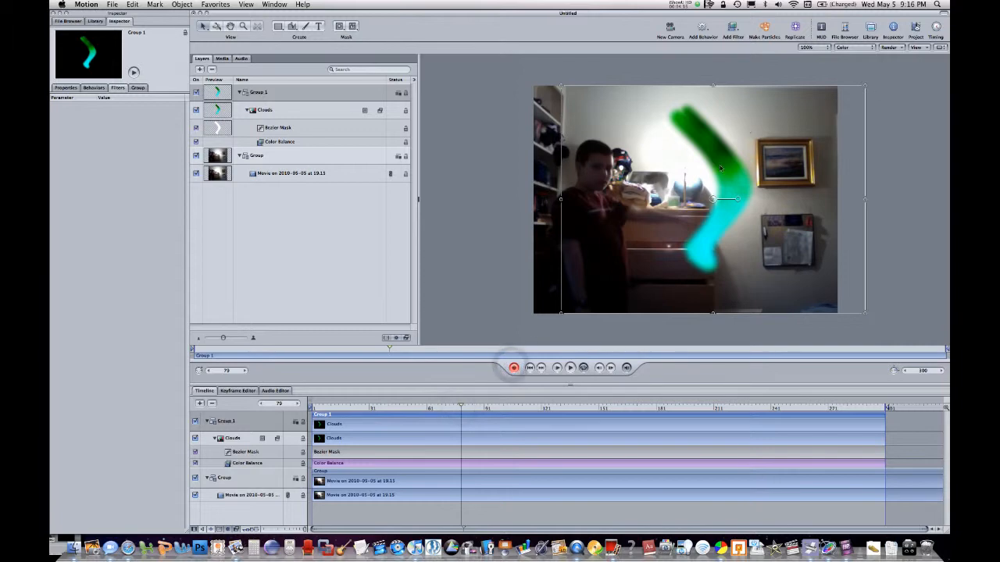
pyautogui.click(476, 408)
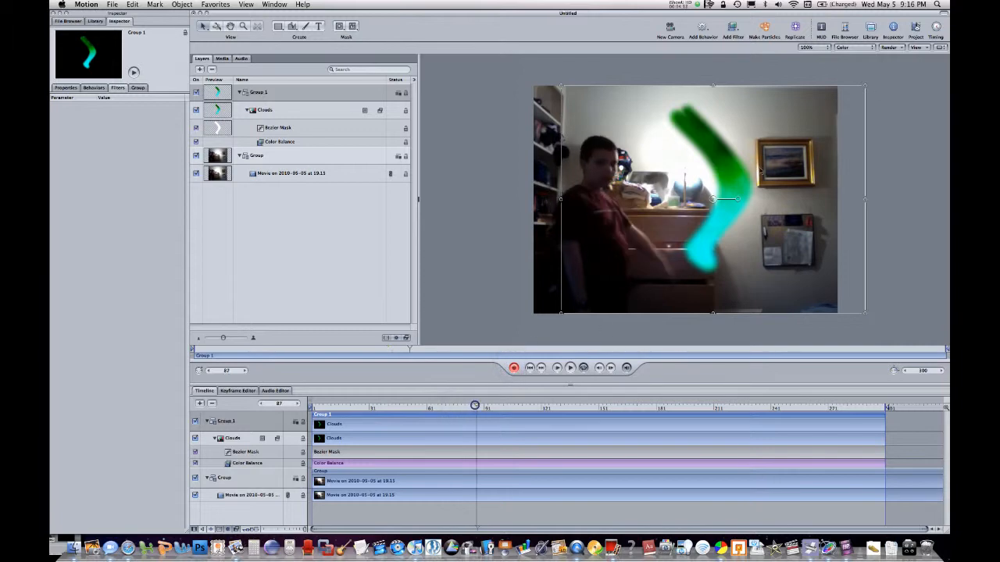
pyautogui.click(823, 30)
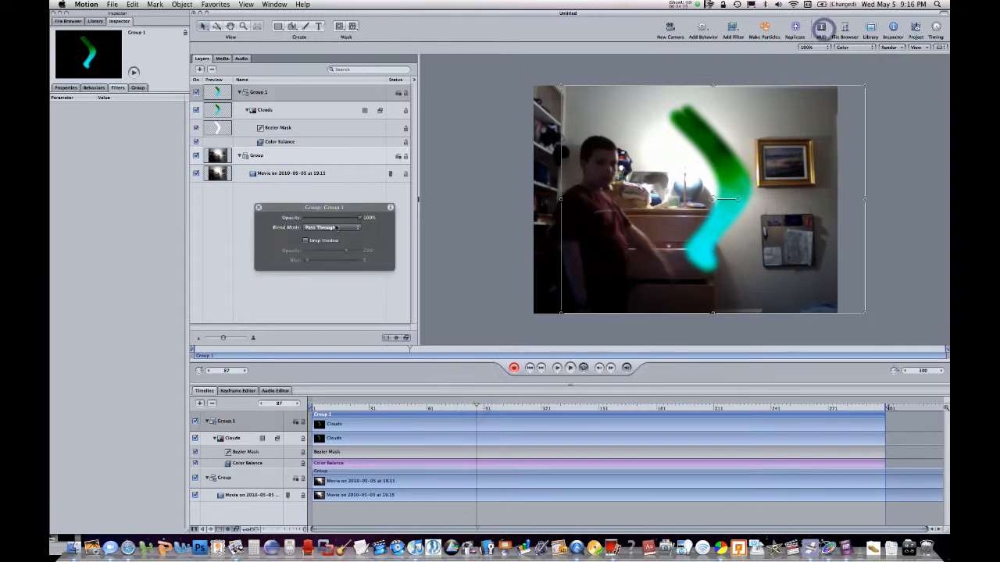
pyautogui.moveTo(339, 220); pyautogui.dragTo(250, 219)
pyautogui.click(263, 204)
pyautogui.click(257, 208)
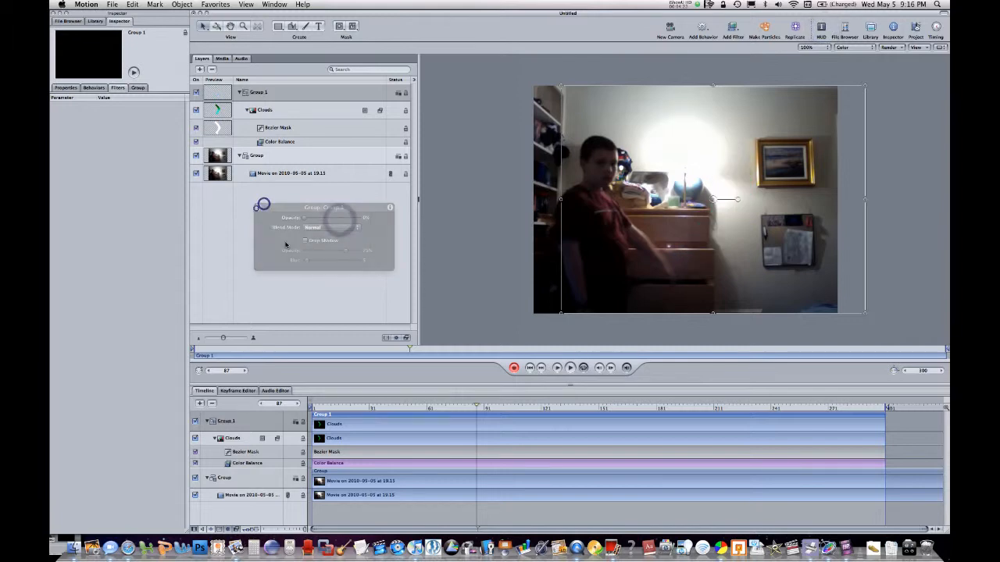
# Preview the fade from the start and set Group 1's opacity to 100% at frame 58, while the boy's palm is still raised
pyautogui.click(464, 404)
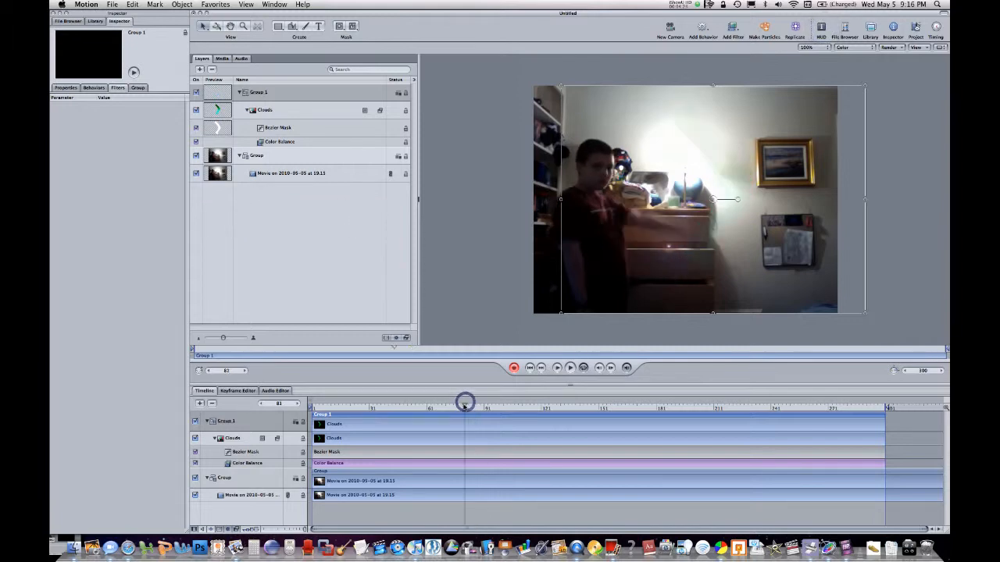
pyautogui.moveTo(464, 405); pyautogui.dragTo(263, 396)
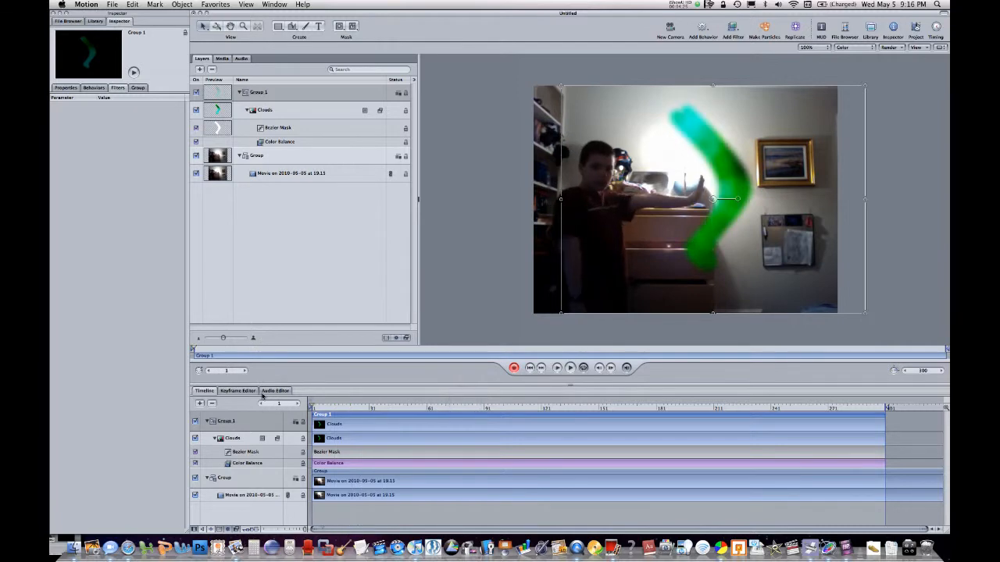
pyautogui.moveTo(341, 405); pyautogui.dragTo(420, 407)
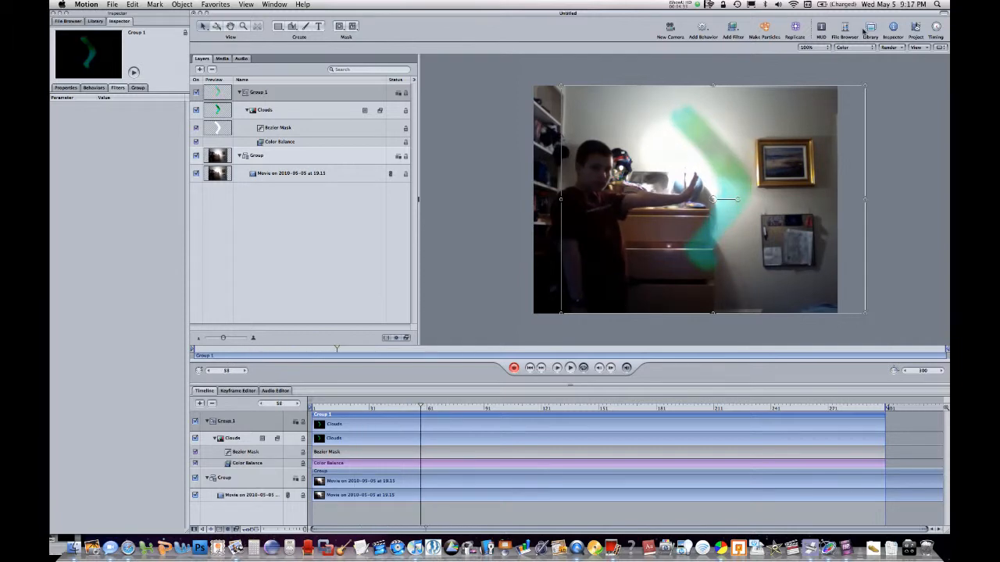
pyautogui.click(821, 29)
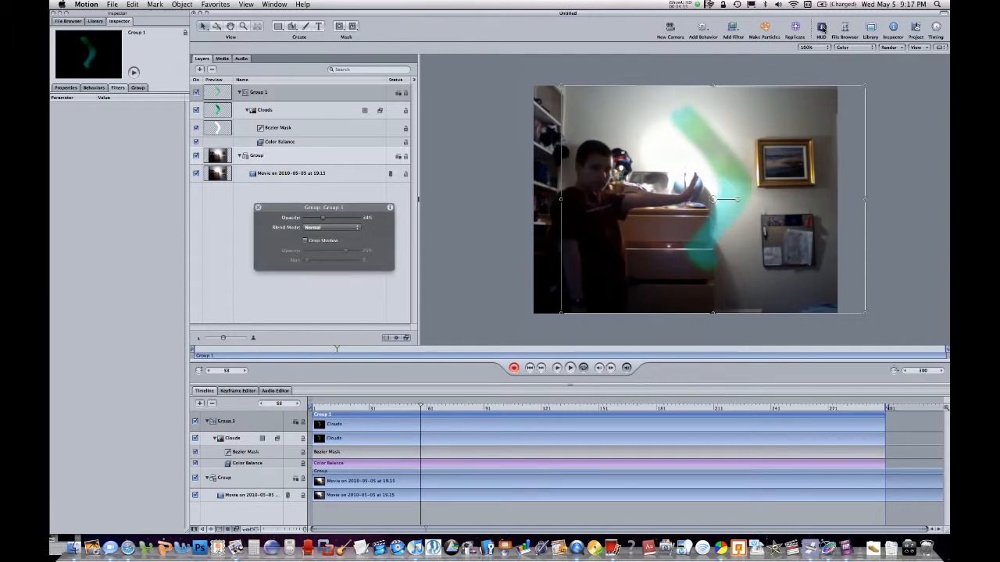
pyautogui.click(346, 219)
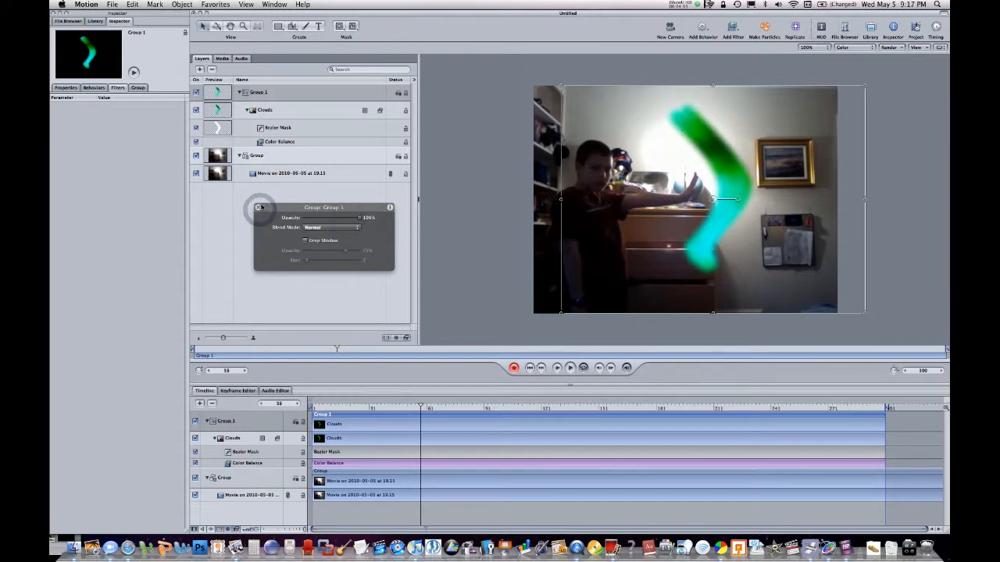
pyautogui.click(258, 207)
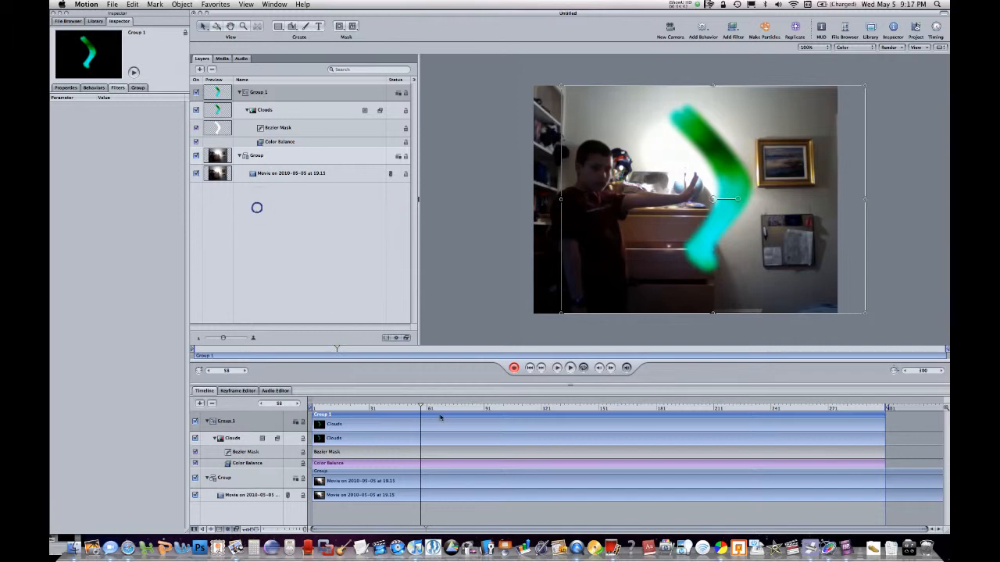
# At frame 16, find the Pulsing Laser Star particle emitter by searching the library for "pul" and add it in a new group above Group 1
pyautogui.click(409, 403)
pyautogui.moveTo(384, 403); pyautogui.dragTo(339, 402)
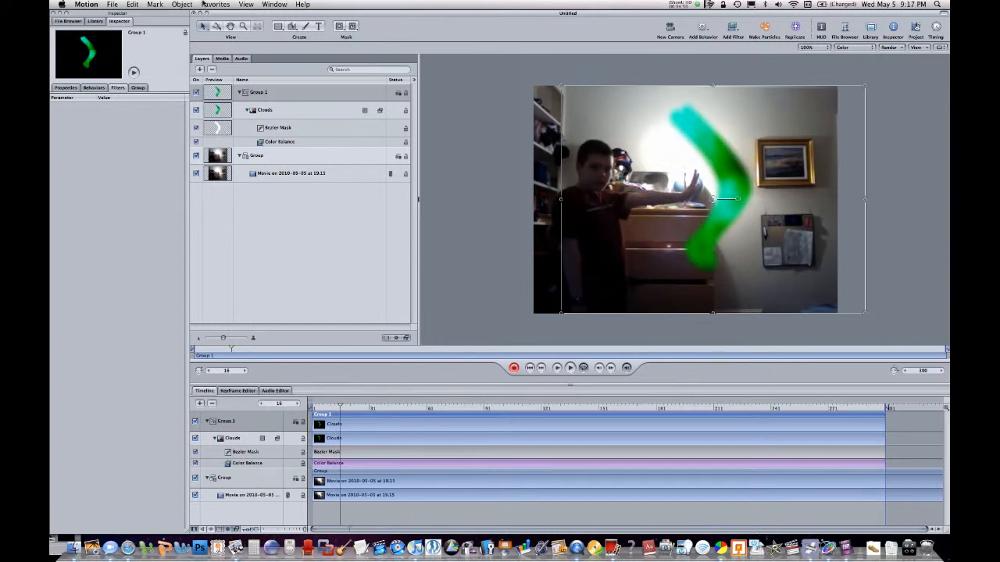
pyautogui.click(96, 22)
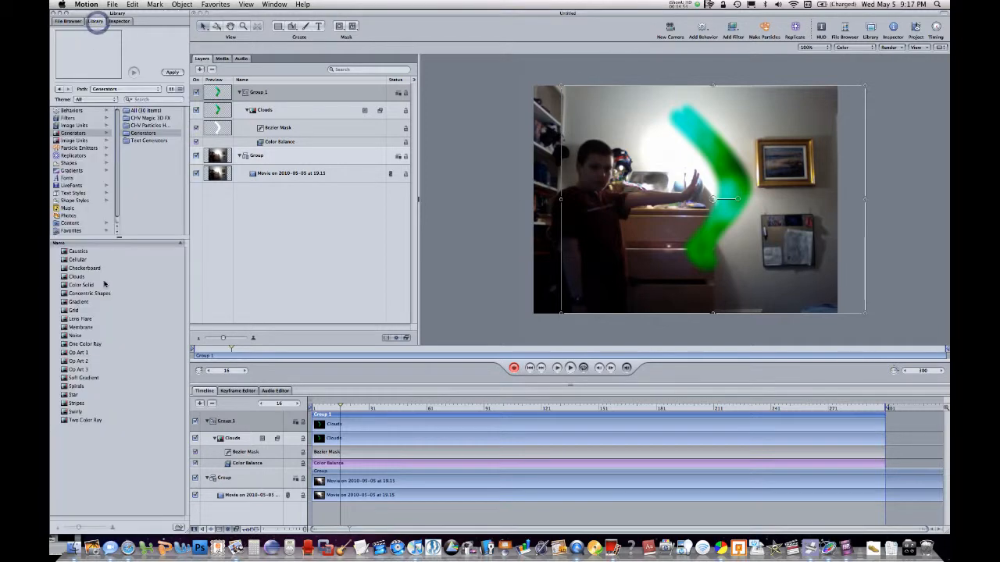
pyautogui.click(78, 148)
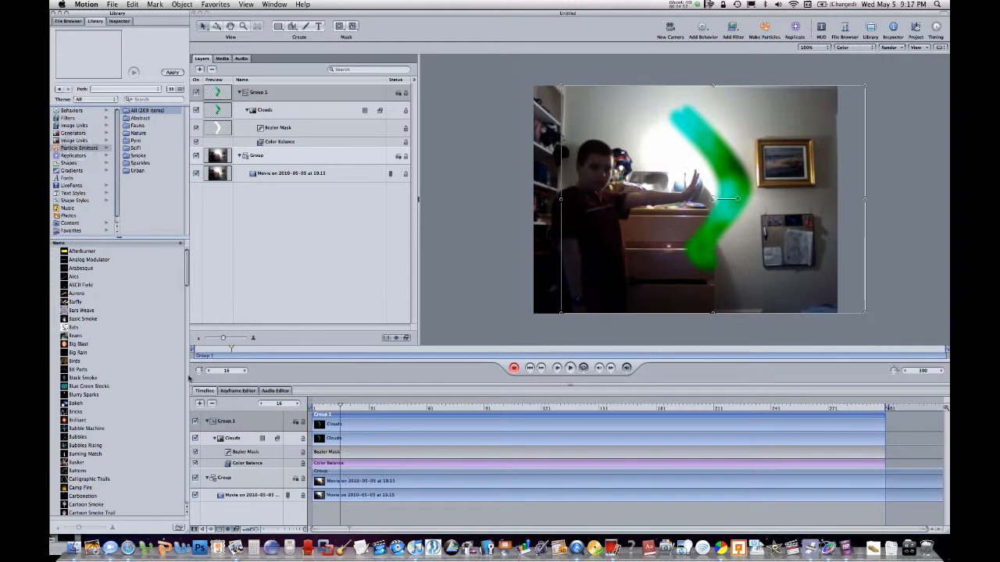
pyautogui.click(142, 99)
pyautogui.write('pul')
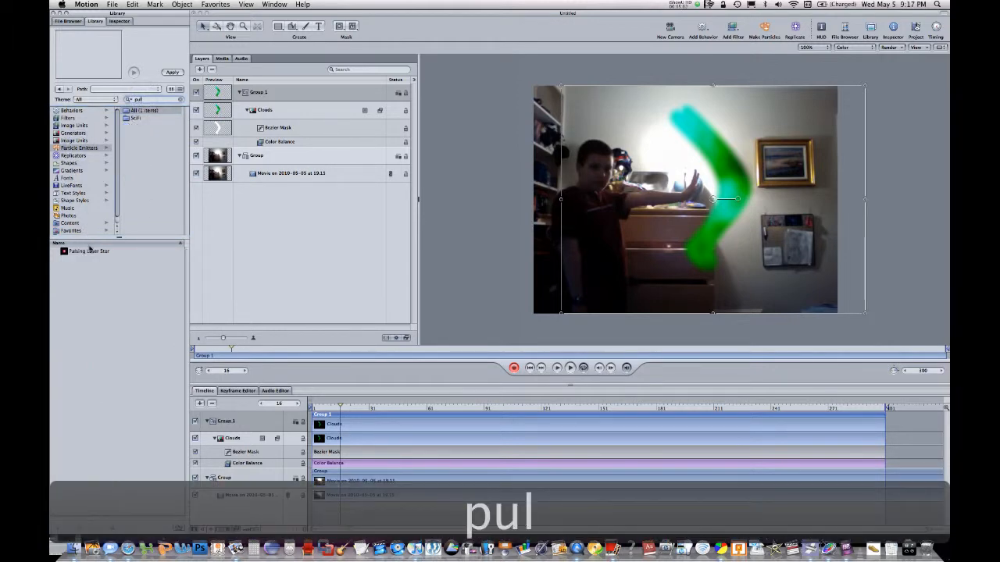
pyautogui.moveTo(85, 251); pyautogui.dragTo(322, 93)
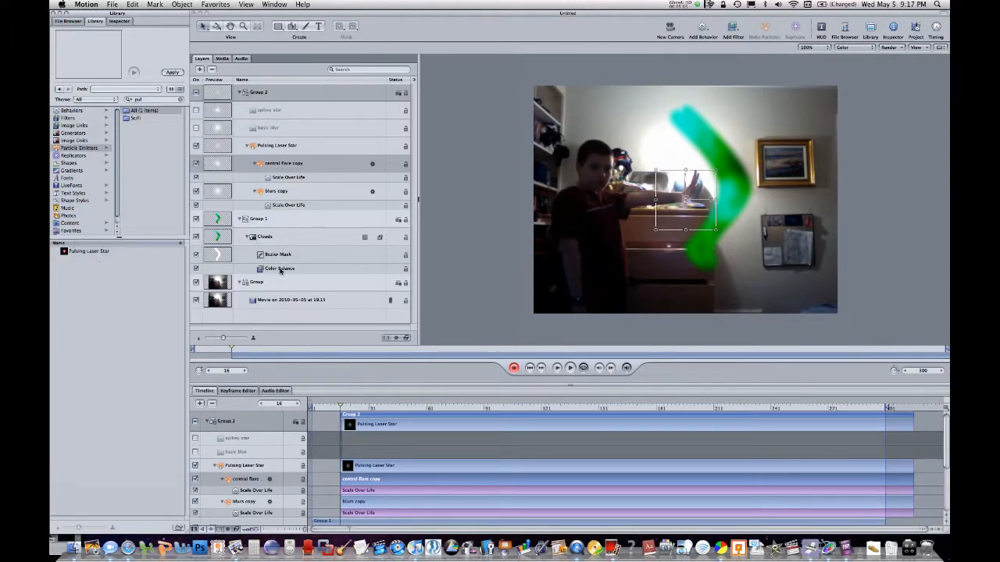
# Copy the Color Balance filter from the Clouds layer and paste it onto Group 2
pyautogui.moveTo(280, 270); pyautogui.dragTo(314, 93)
pyautogui.press('super+z')
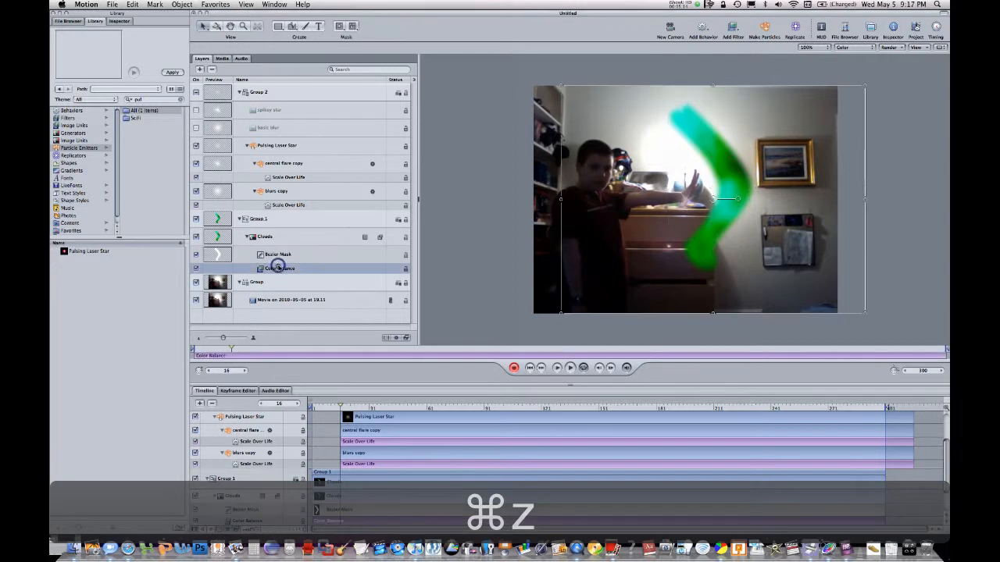
pyautogui.click(278, 268)
pyautogui.press('super+c')
pyautogui.press('super+c')
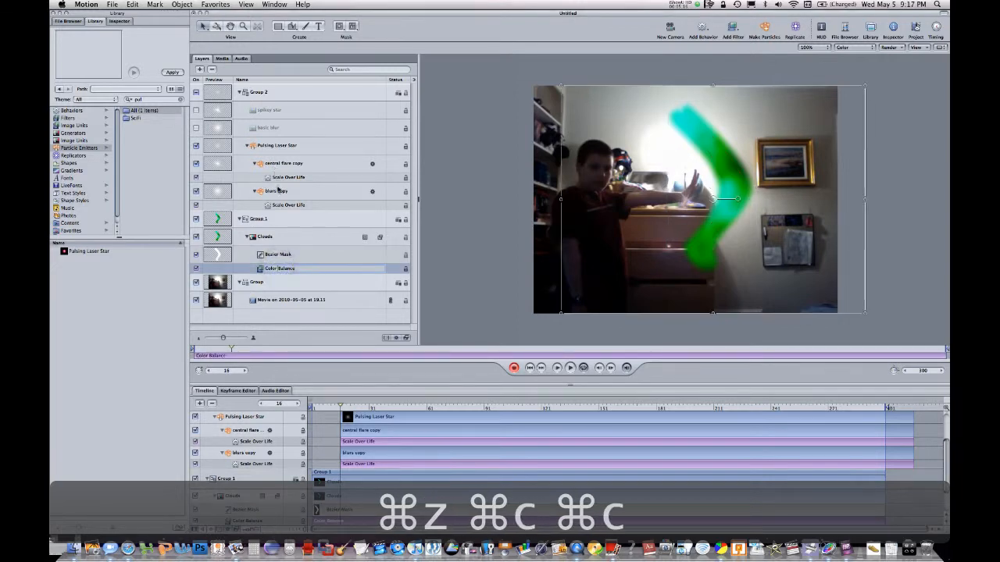
pyautogui.moveTo(238, 264); pyautogui.dragTo(239, 267)
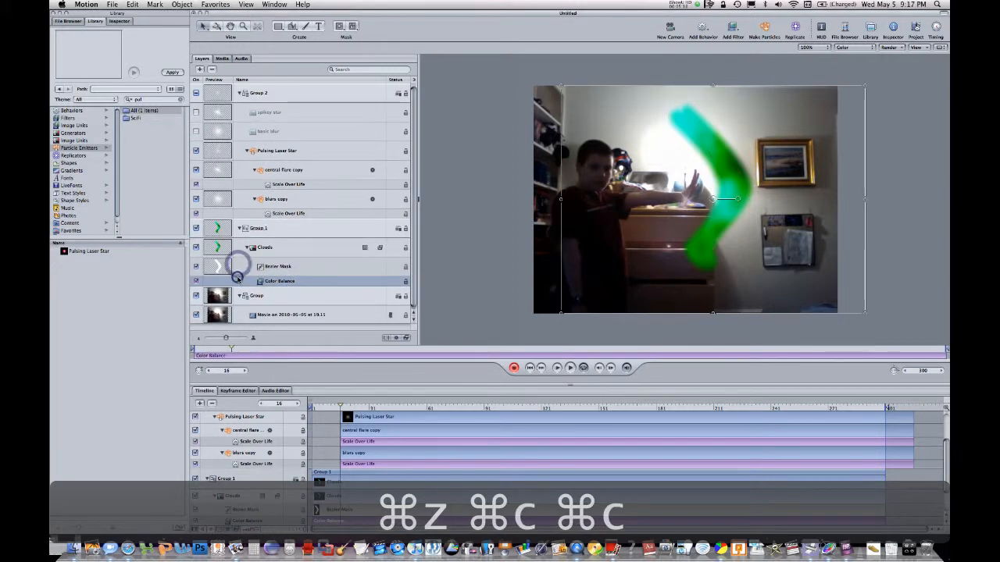
pyautogui.press('super+c')
pyautogui.click(231, 93)
pyautogui.press('super+v')
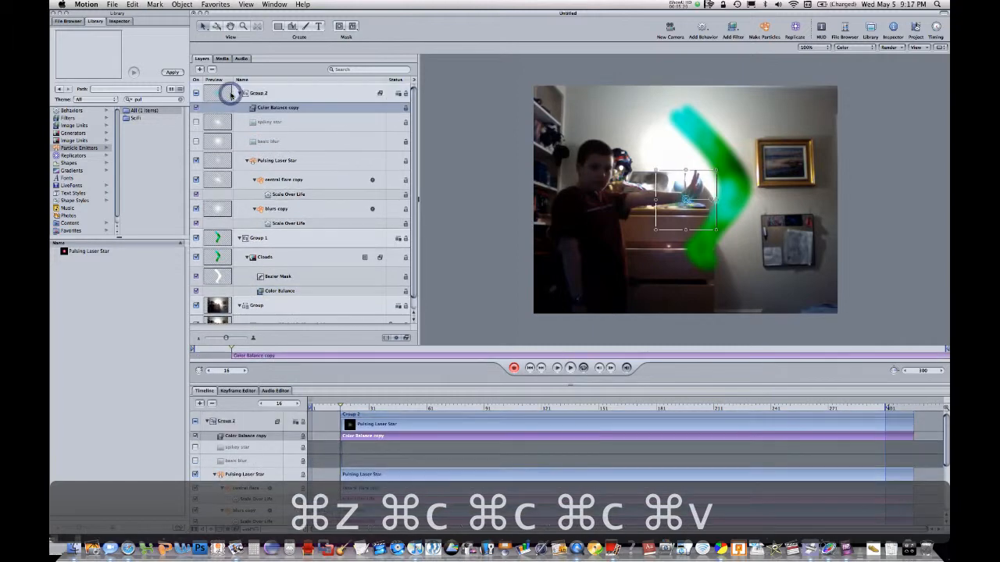
# Preview the recolored laser star on the timeline and try to move Group 2 toward the picture on the wall at frame 19
pyautogui.click(487, 406)
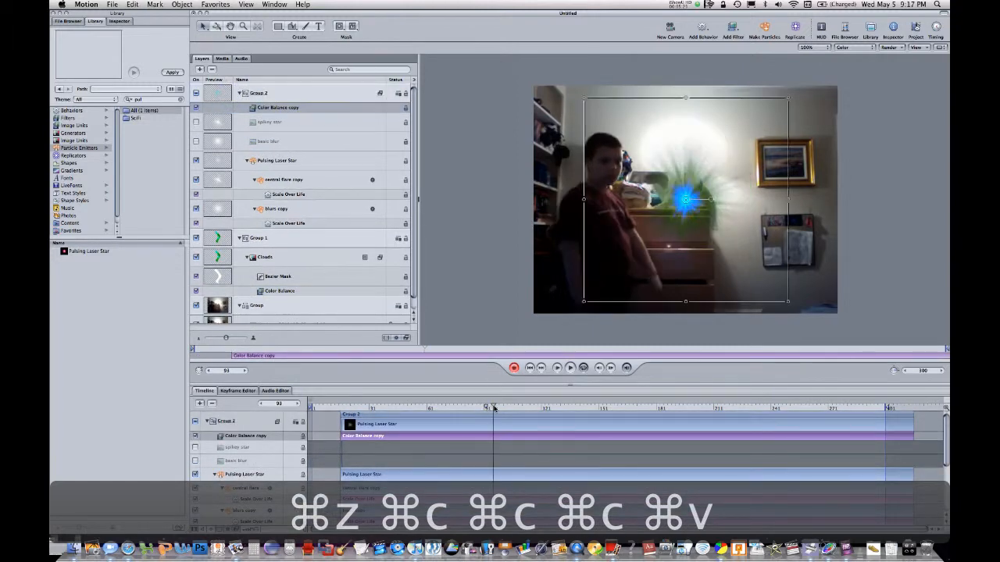
pyautogui.click(346, 407)
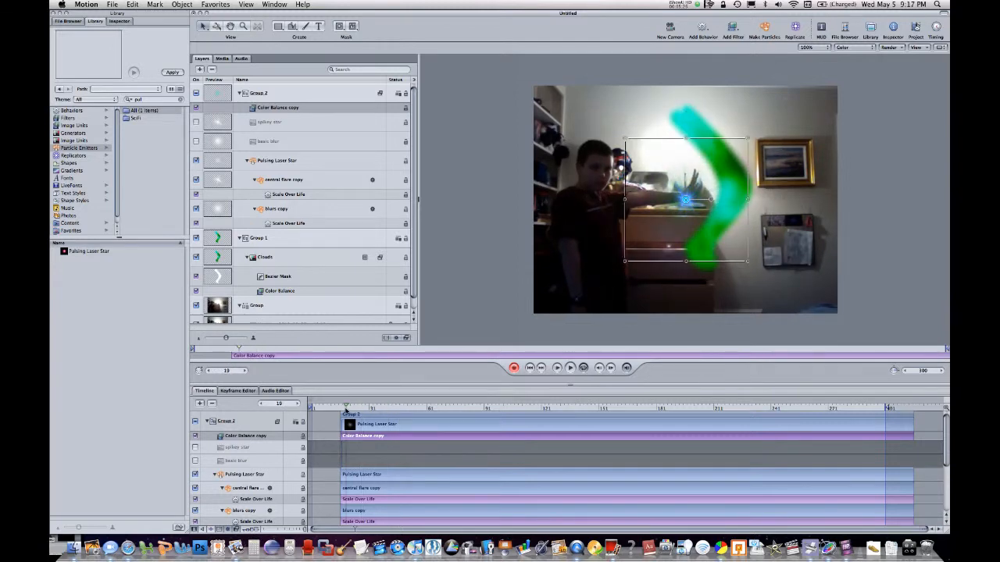
pyautogui.moveTo(701, 200); pyautogui.dragTo(824, 202)
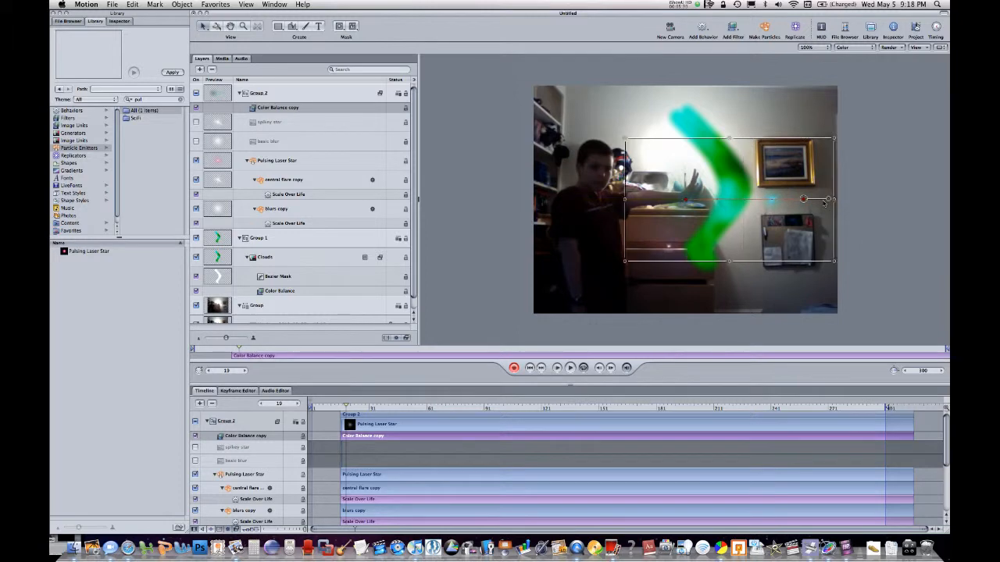
pyautogui.press('super+z')
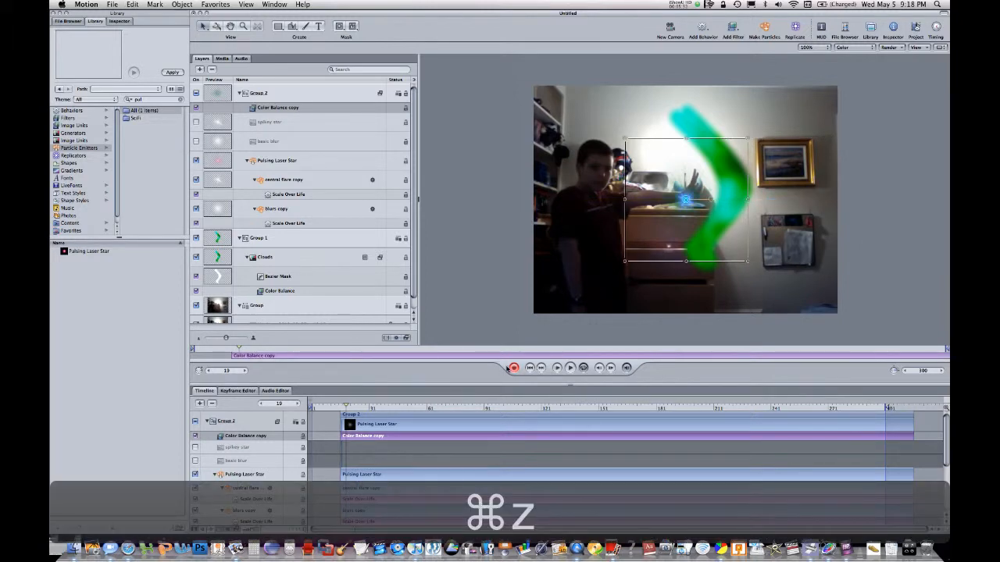
# Keyframe Group 2 to enter from beyond the canvas's right edge at frame 17, hit the shield's outer edge and bounce off up-right by frame 28
pyautogui.click(342, 405)
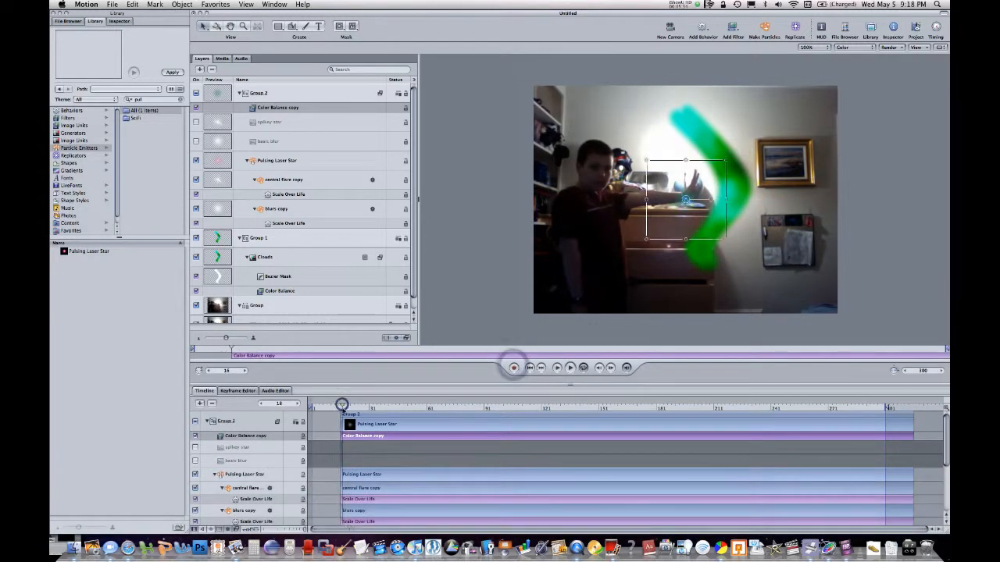
pyautogui.moveTo(670, 212); pyautogui.dragTo(865, 212)
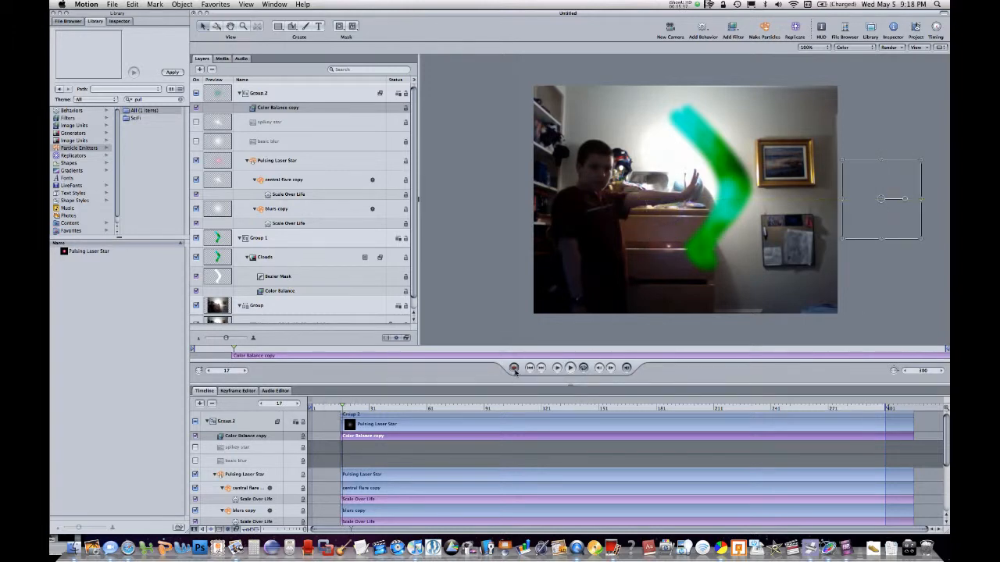
pyautogui.click(351, 407)
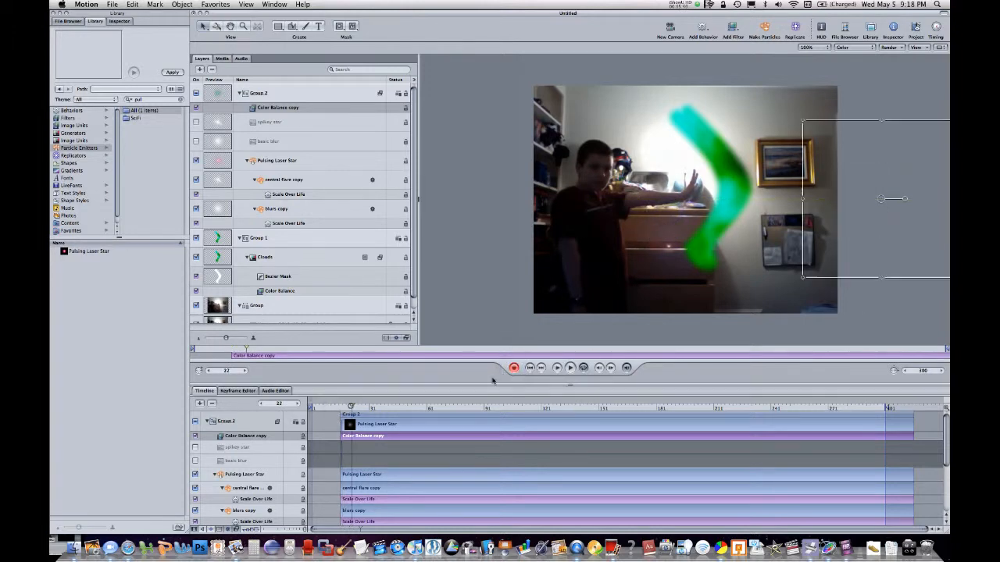
pyautogui.moveTo(870, 224); pyautogui.dragTo(899, 135)
pyautogui.click(363, 407)
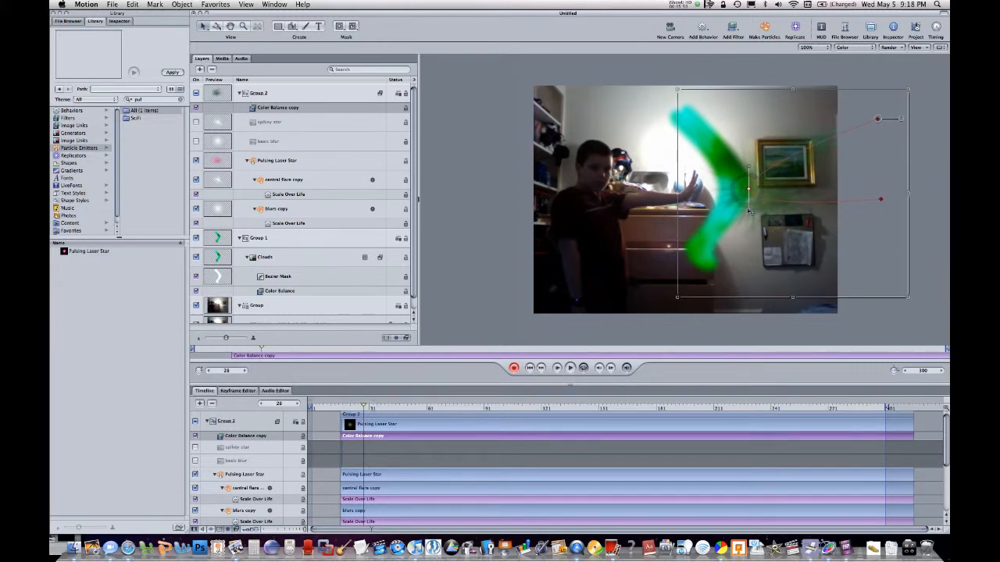
pyautogui.moveTo(754, 212); pyautogui.dragTo(752, 189)
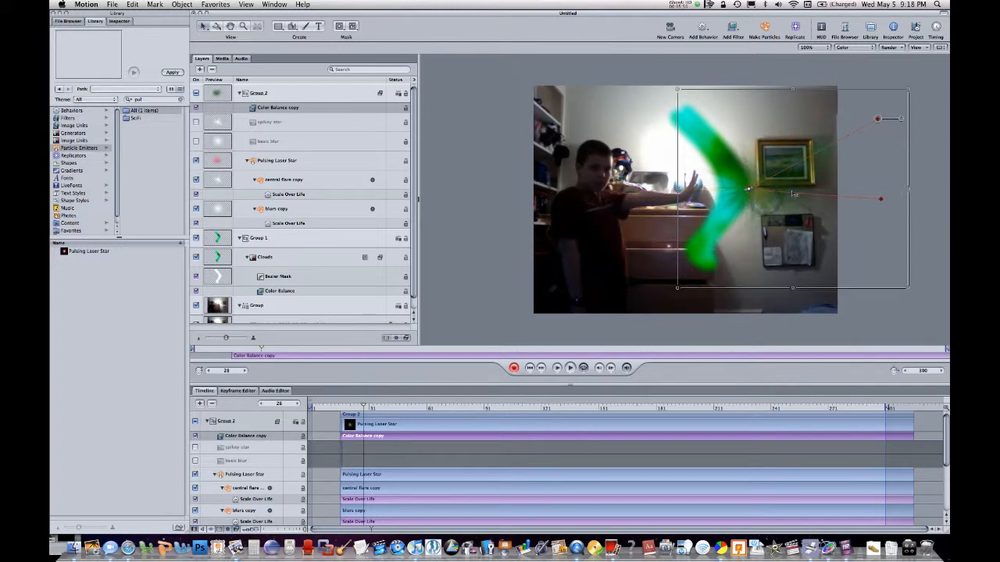
pyautogui.click(928, 184)
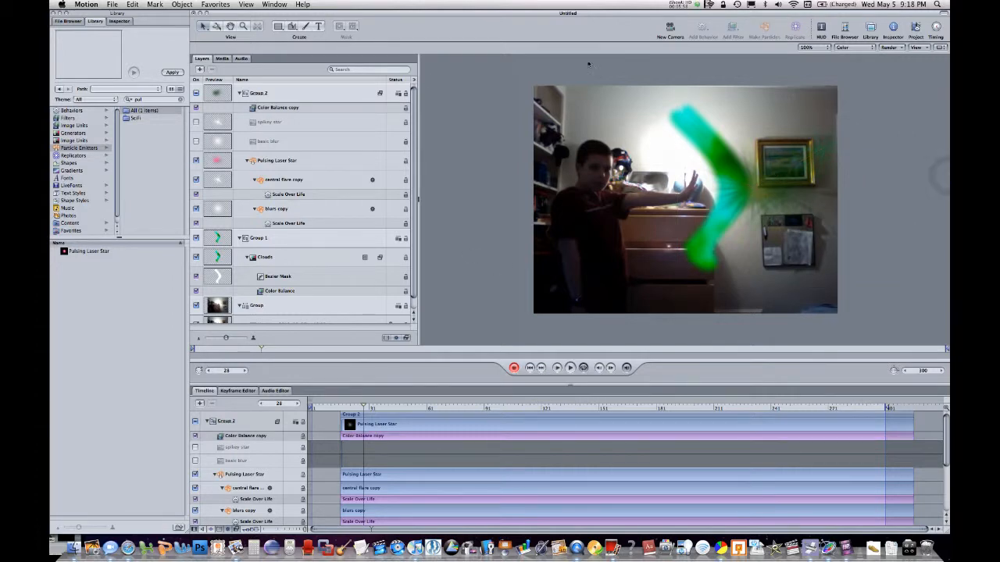
# At frame 28, set the Pulsing Laser Star emitter's birth rate to 267% and its life to 59%
pyautogui.click(349, 96)
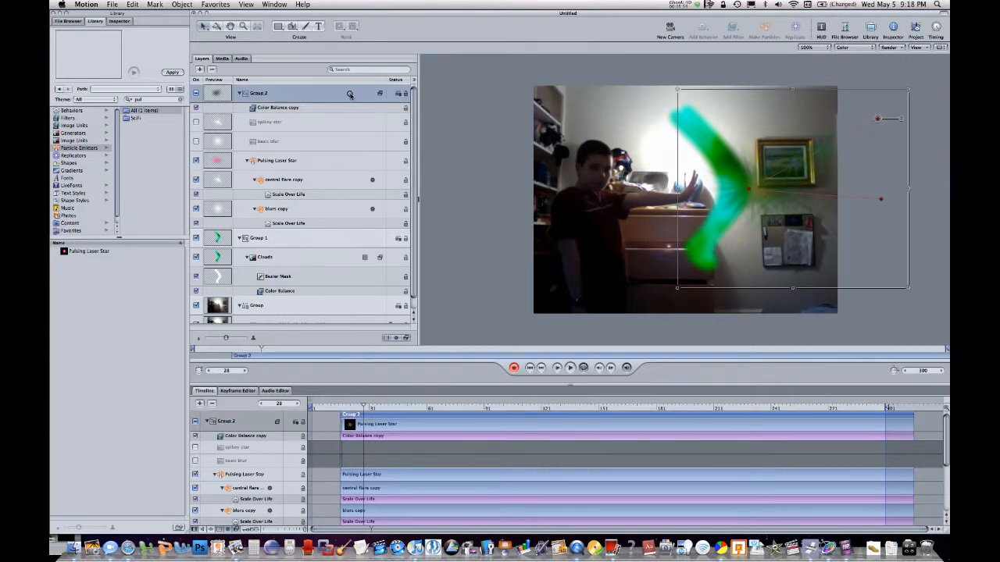
pyautogui.click(821, 29)
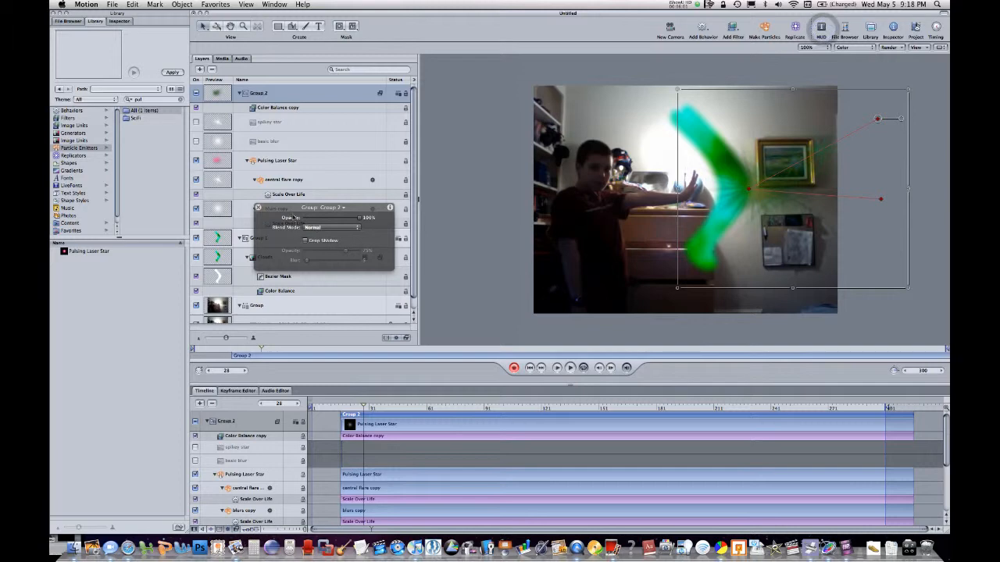
pyautogui.click(261, 160)
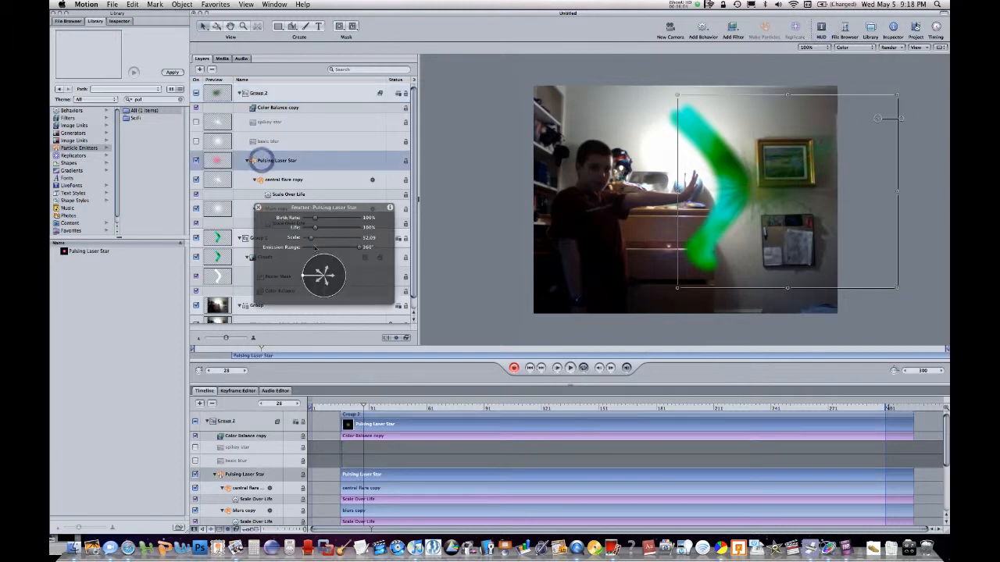
pyautogui.moveTo(315, 218)
pyautogui.mouseDown()
pyautogui.moveTo(334, 220)
pyautogui.moveTo(328, 231)
pyautogui.moveTo(311, 229)
pyautogui.mouseUp()
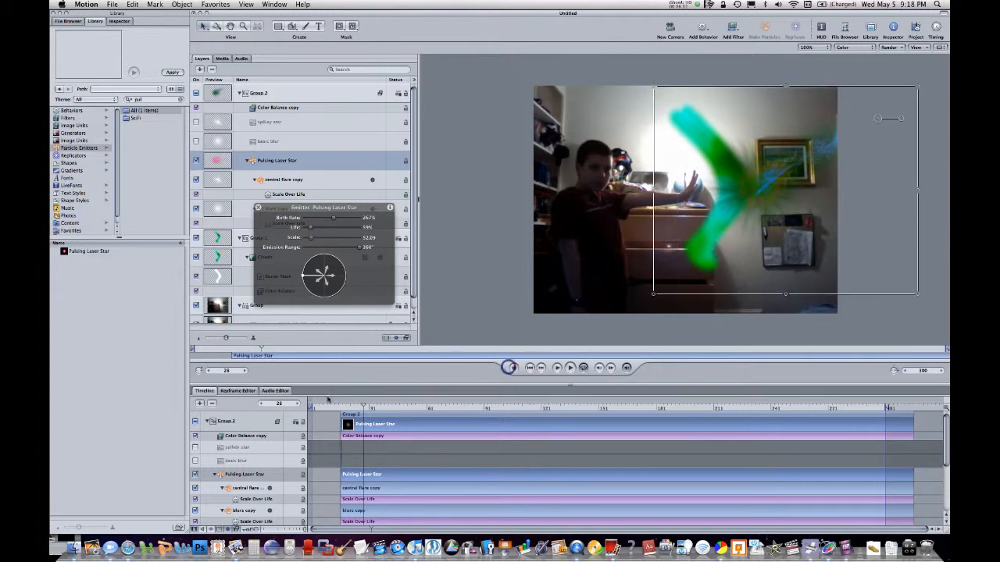
# Play the animation from the start to review the laser shot bouncing off the shield
pyautogui.click(317, 406)
pyautogui.press('space')
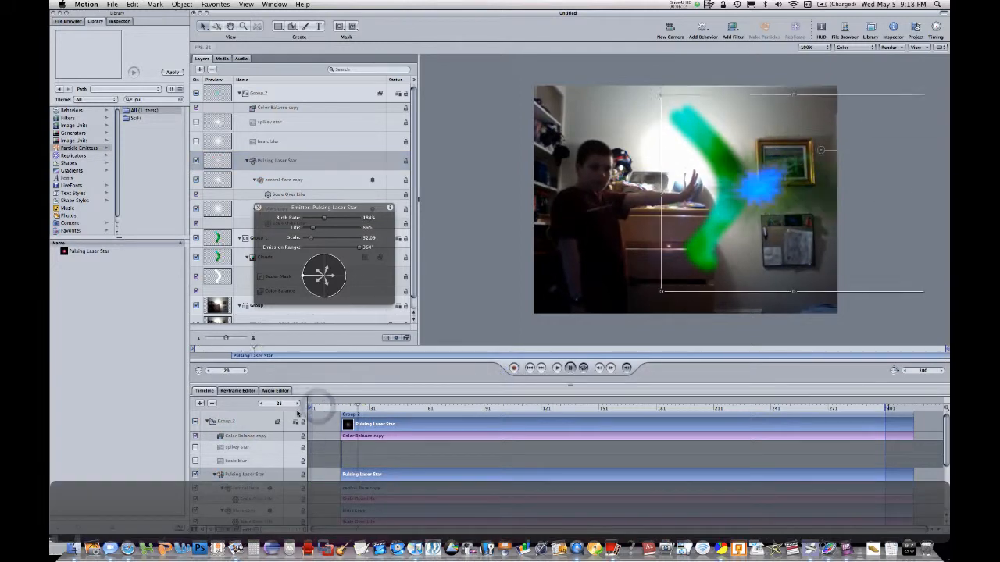
pyautogui.press('space')
pyautogui.moveTo(338, 411); pyautogui.dragTo(297, 419)
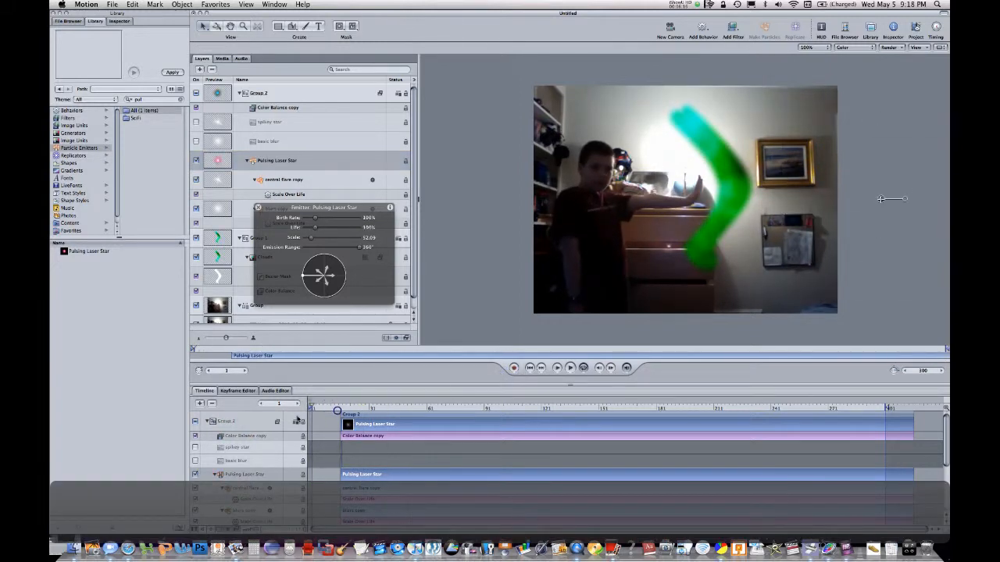
pyautogui.press('space')
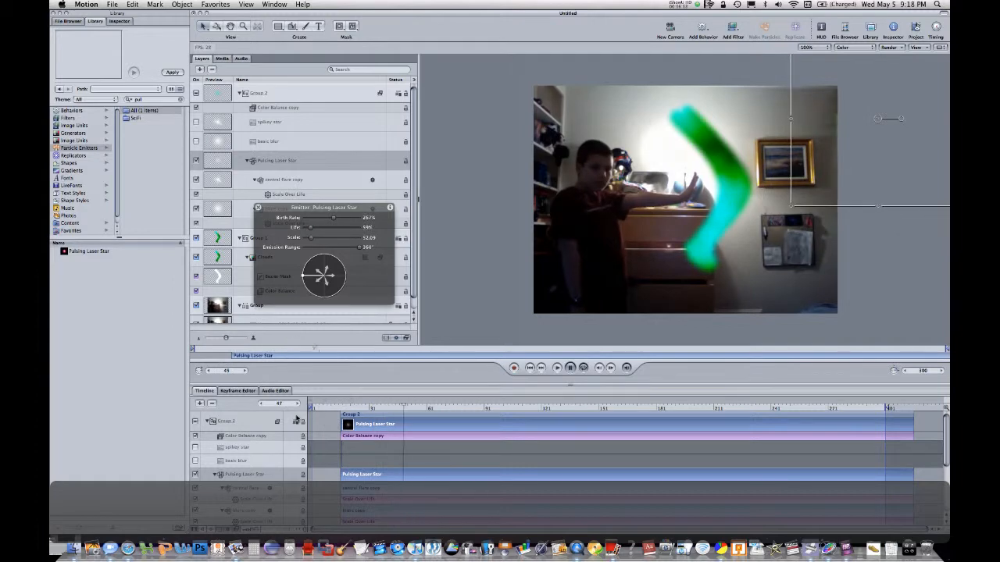
pyautogui.press('space')
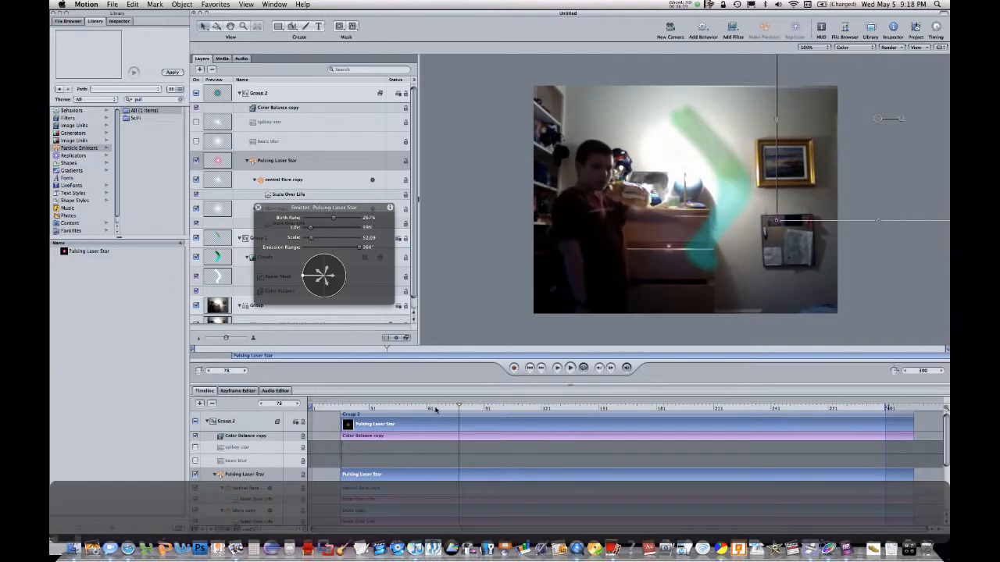
# Check the start of the shield's fade at frames 58 and 67 and replay the whole sequence from the first frame
pyautogui.moveTo(436, 410)
pyautogui.mouseDown()
pyautogui.moveTo(393, 410)
pyautogui.moveTo(421, 409)
pyautogui.mouseUp()
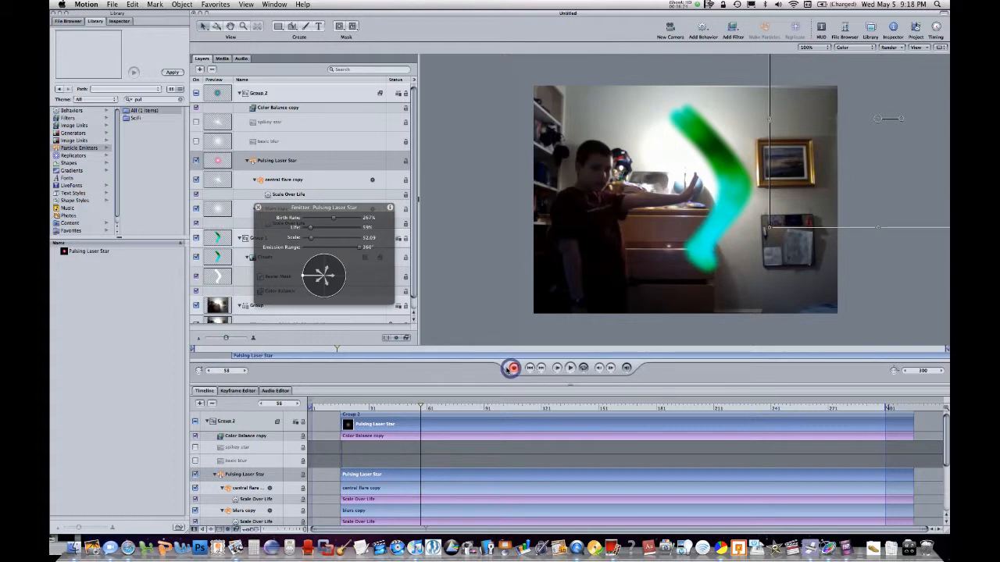
pyautogui.moveTo(424, 407); pyautogui.dragTo(438, 407)
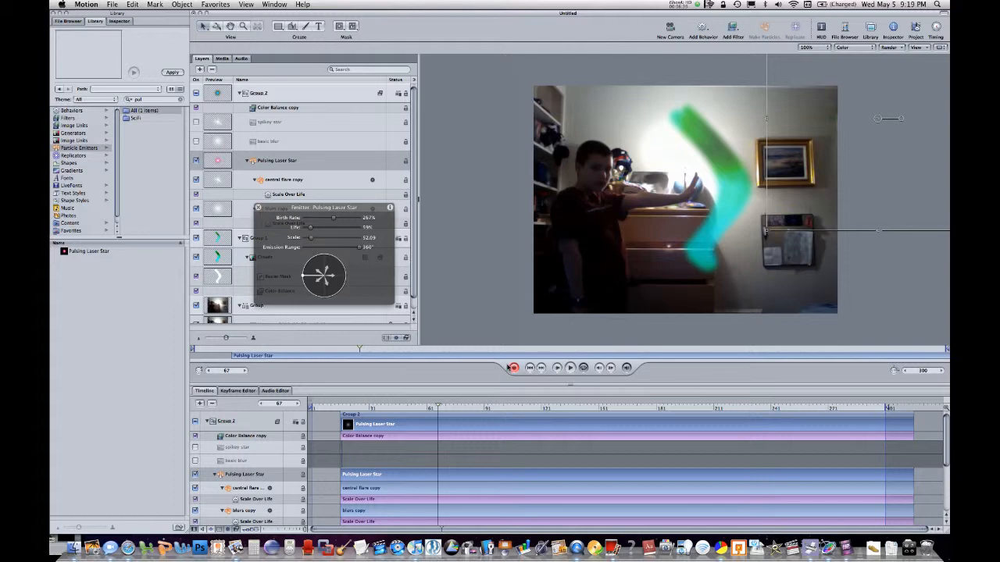
pyautogui.click(326, 406)
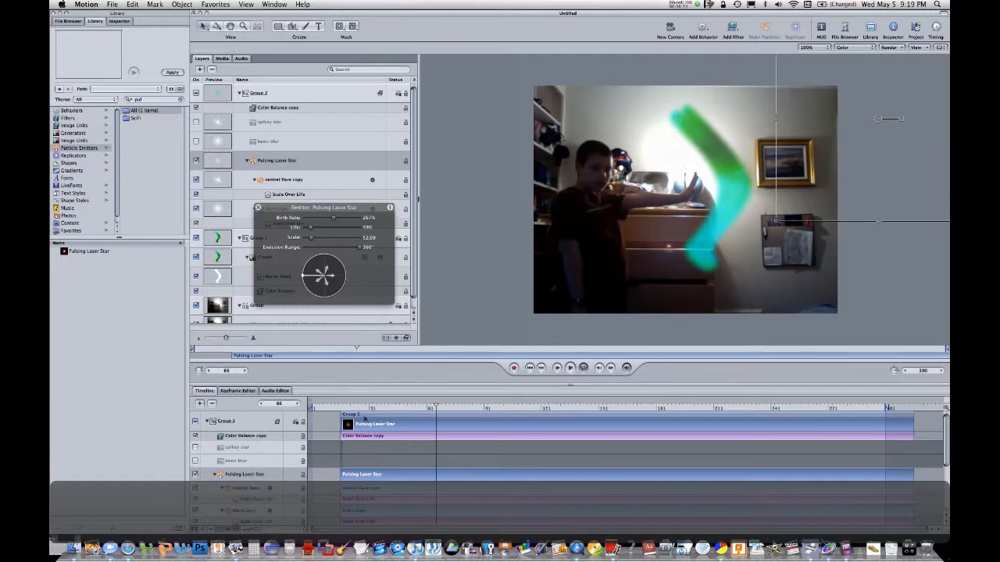
pyautogui.click(345, 407)
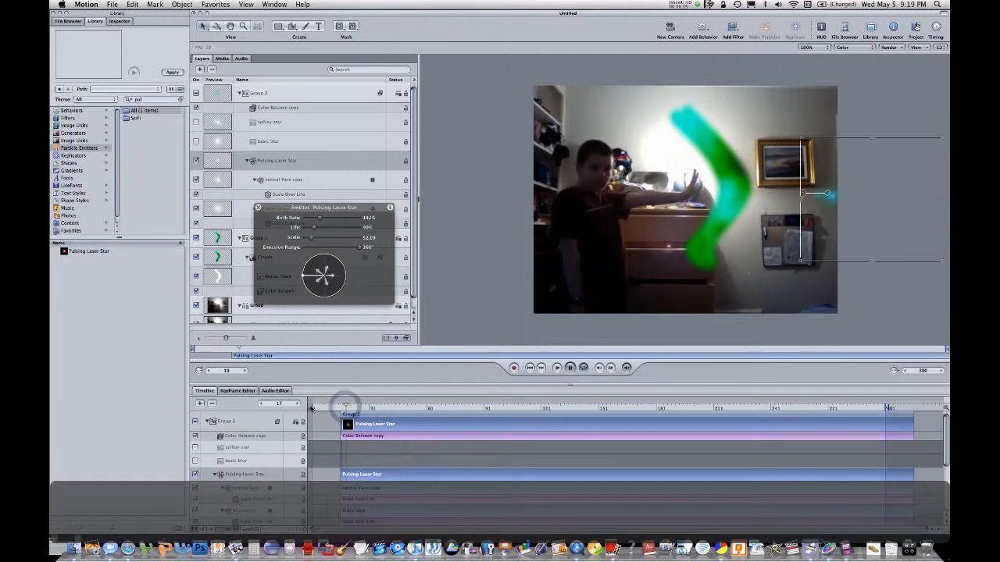
pyautogui.moveTo(344, 408)
pyautogui.mouseDown()
pyautogui.moveTo(322, 409)
pyautogui.moveTo(388, 414)
pyautogui.moveTo(271, 435)
pyautogui.mouseUp()
pyautogui.press('space')
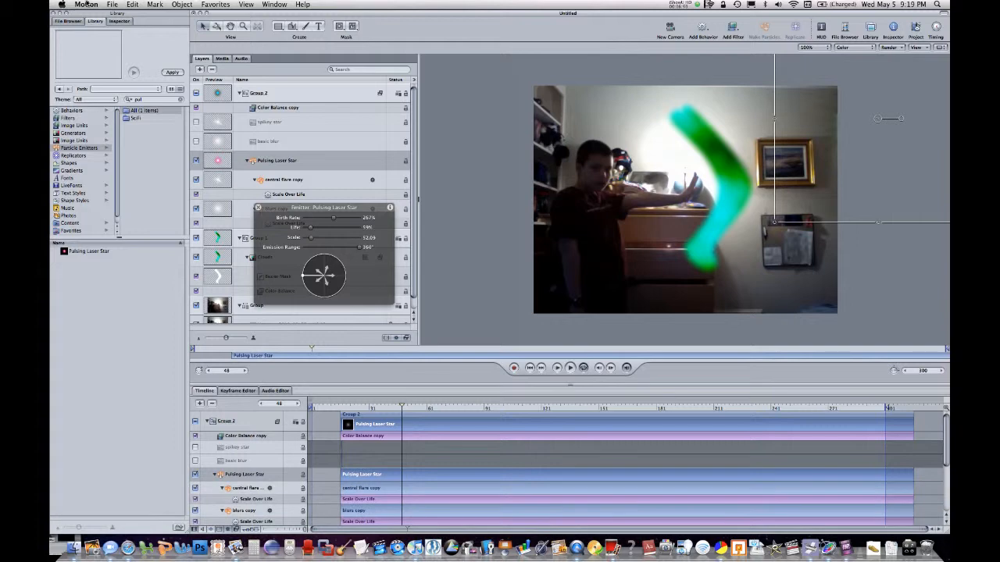
pyautogui.click(849, 551)
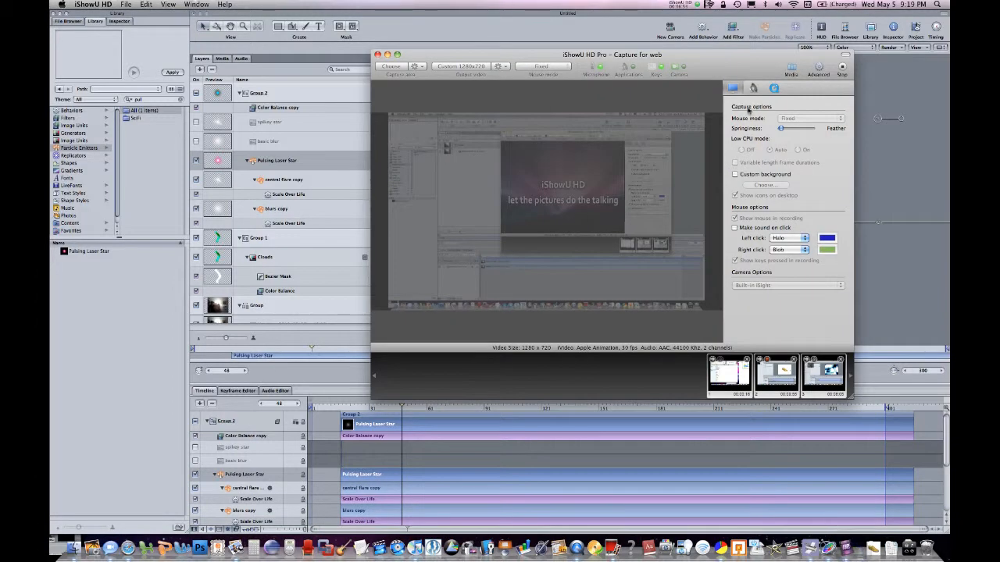
pyautogui.click(673, 5)
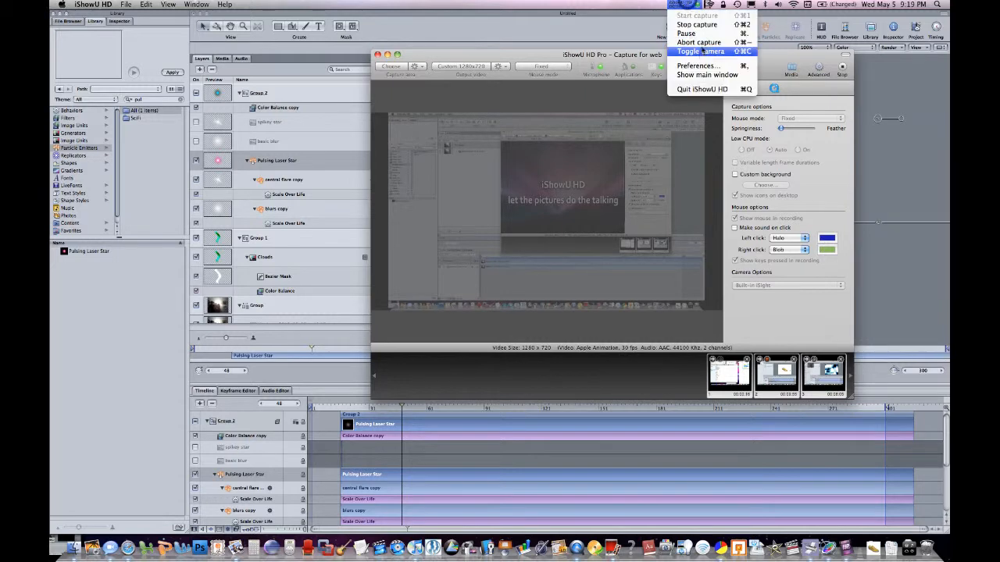